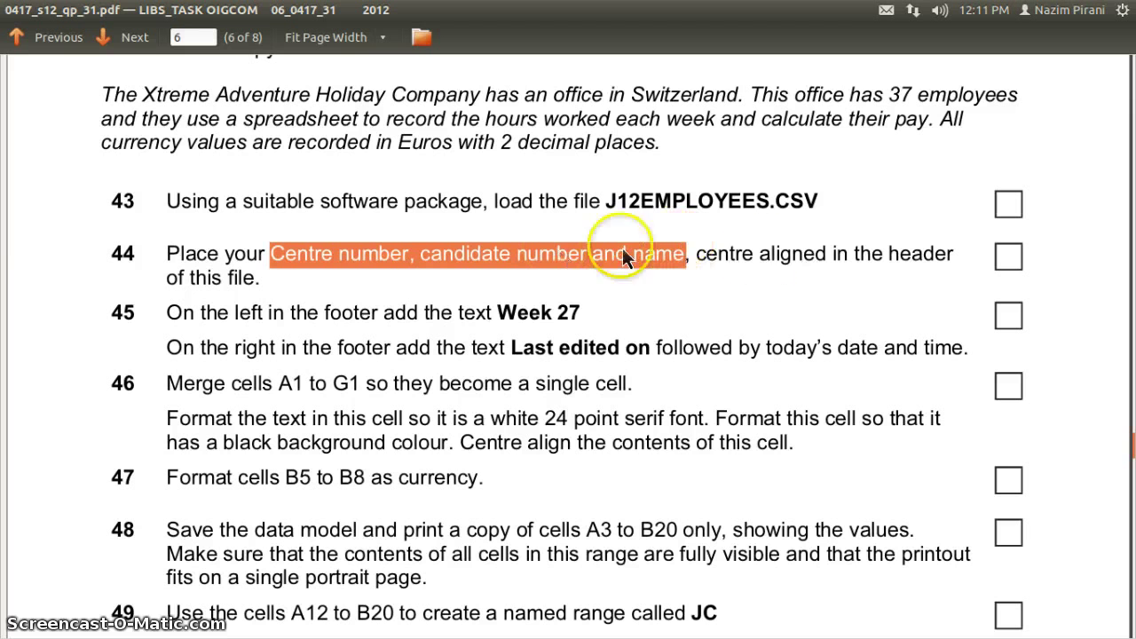
Check instruction 44 in the exam PDF, switch to J12EMPLOYEES.csv in LibreOffice Calc and open its header and footer settings.
drag(699, 257, 924, 260)
double_click(923, 257)
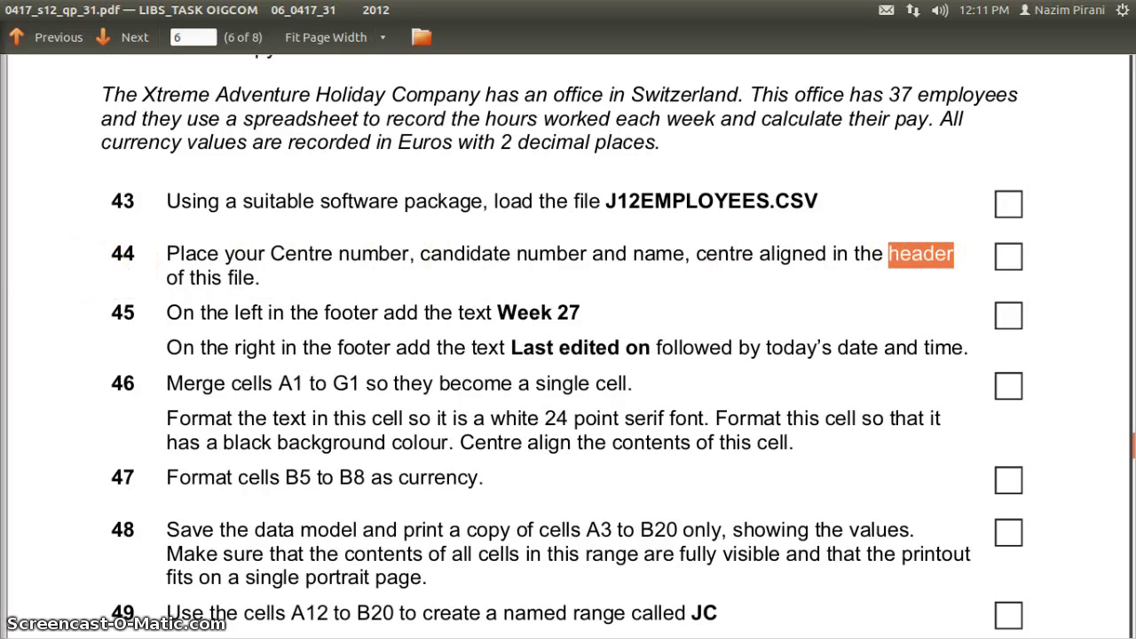
mouse_move(4, 267)
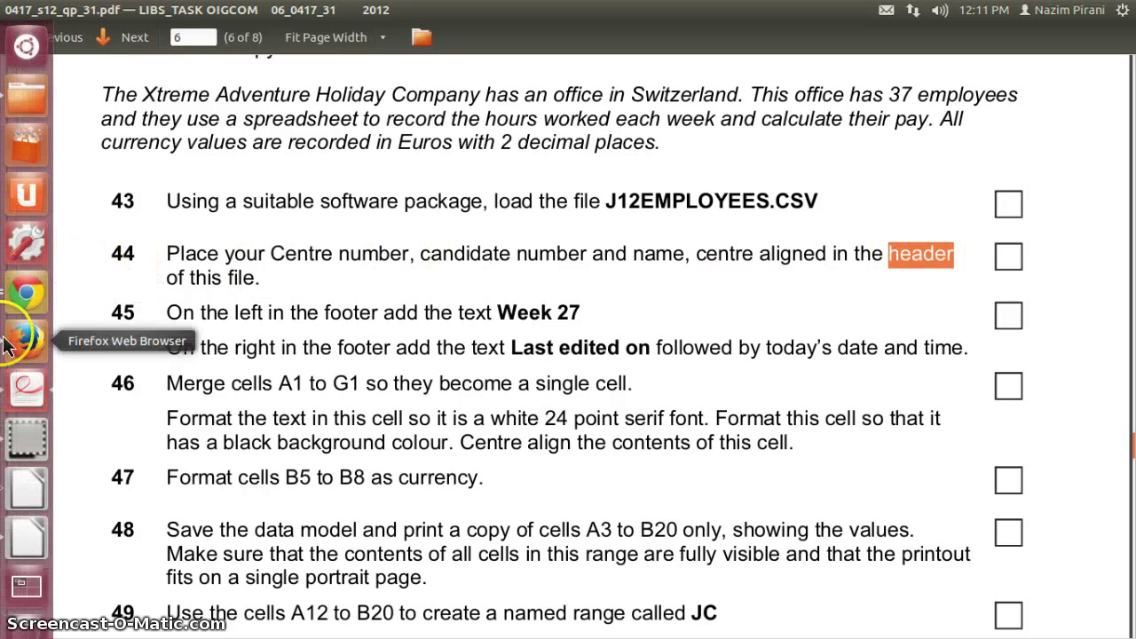
click(26, 533)
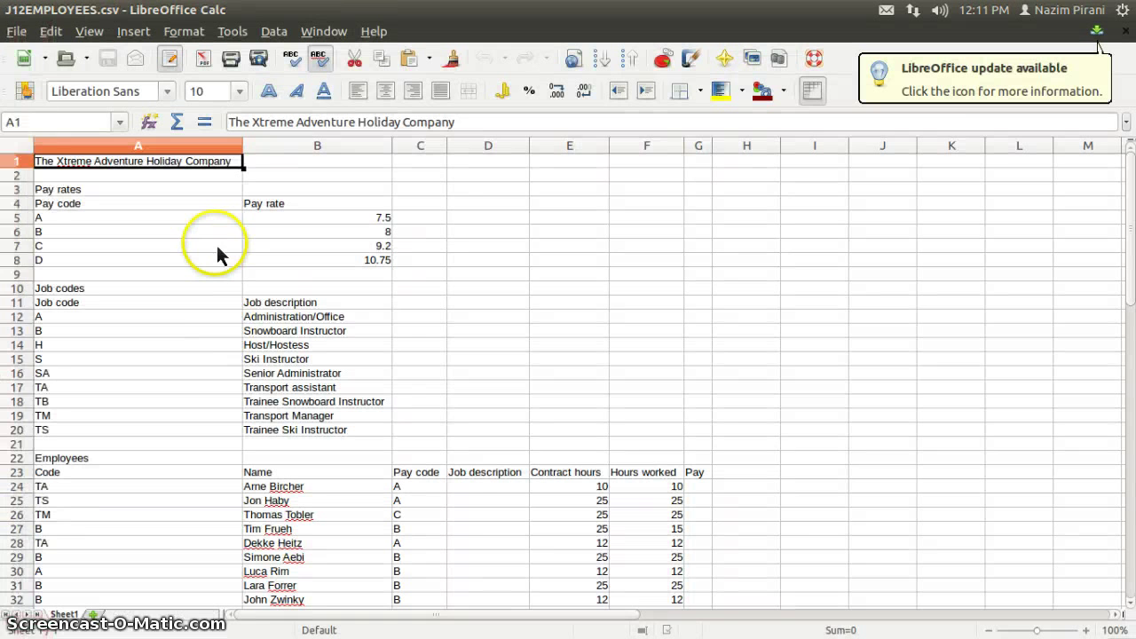
click(51, 32)
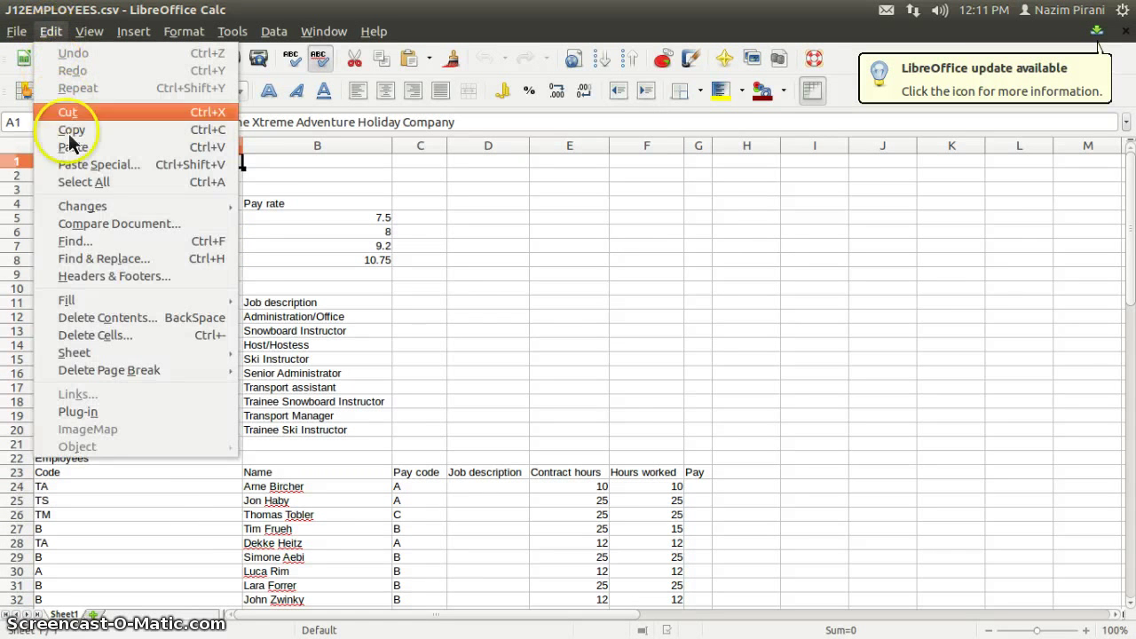
click(92, 276)
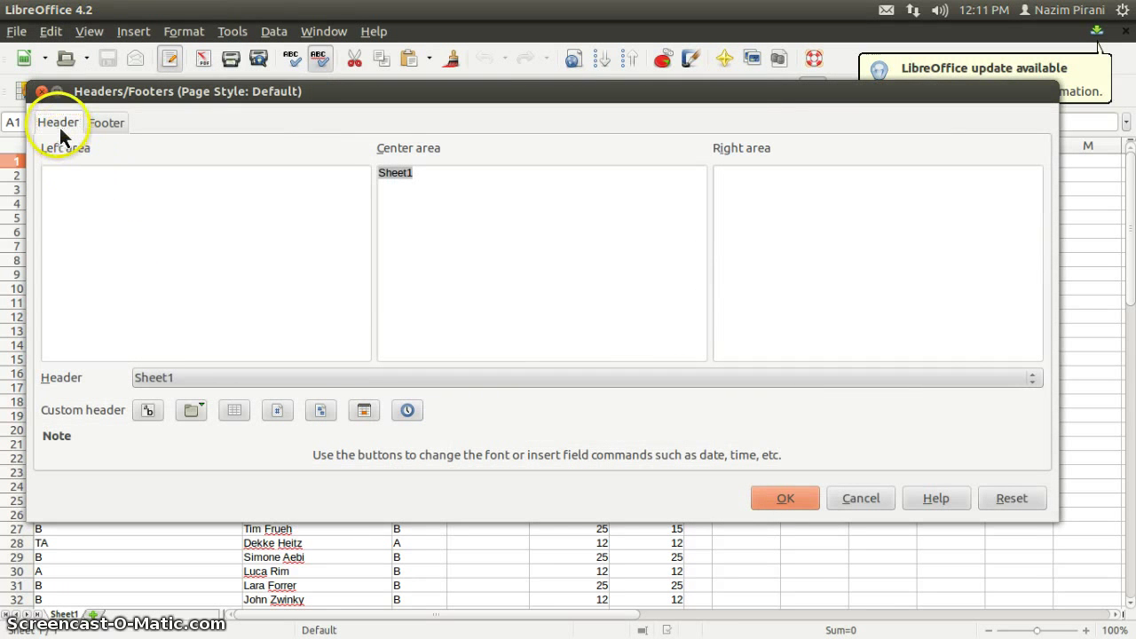
Replace the sheet name in the header's centre area with "Centre number, candidate number and name".
double_click(397, 171)
key(Delete)
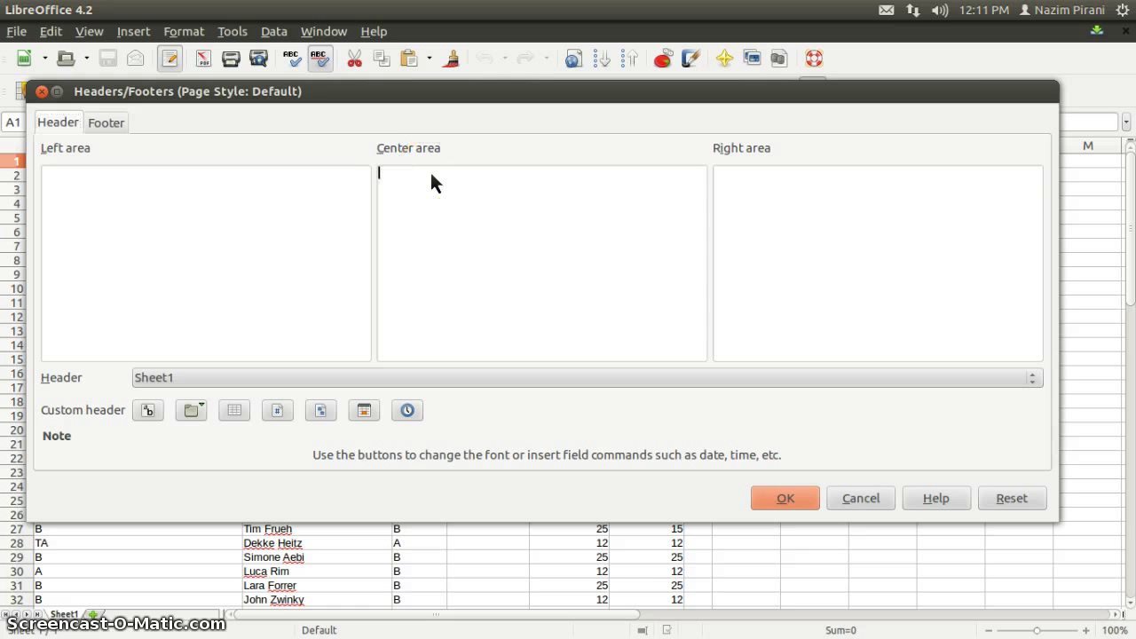
middle_click(431, 182)
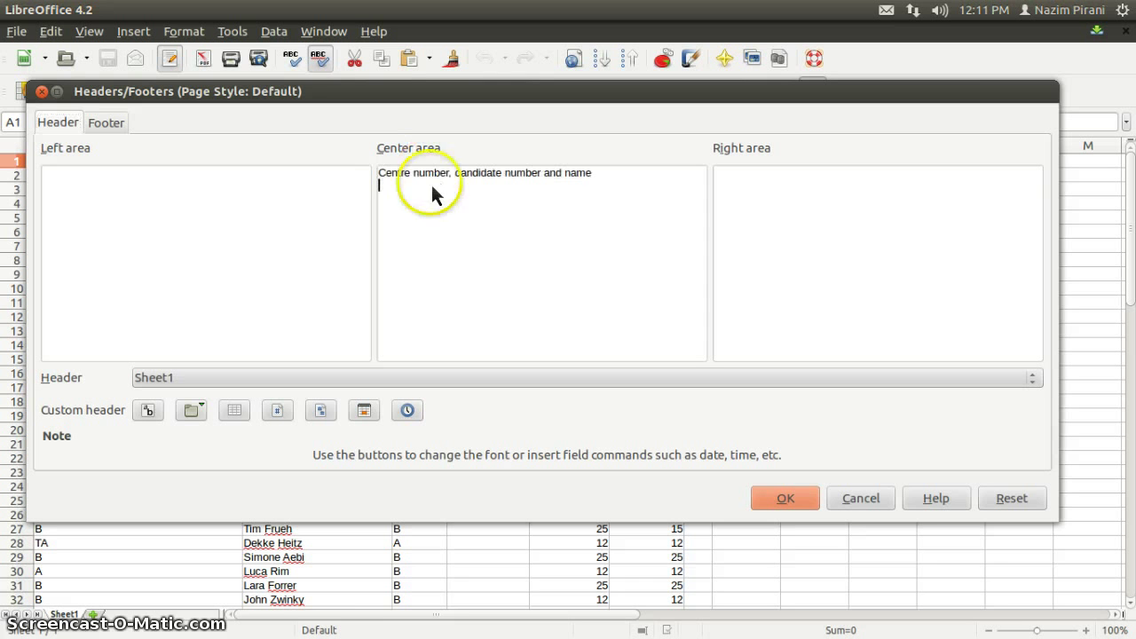
click(451, 174)
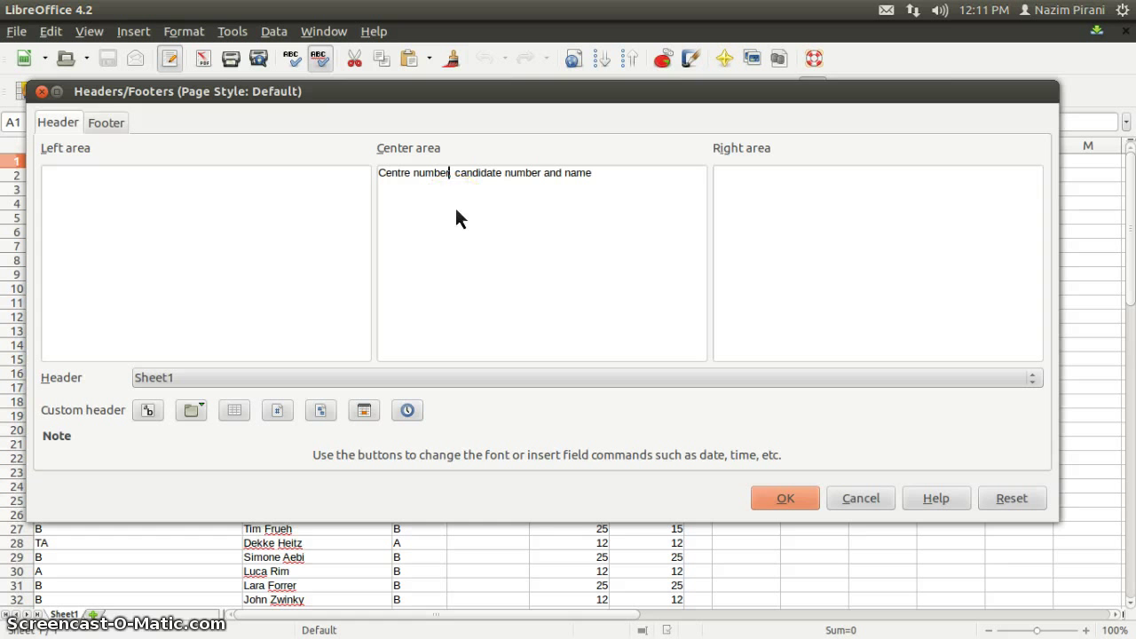
click(639, 180)
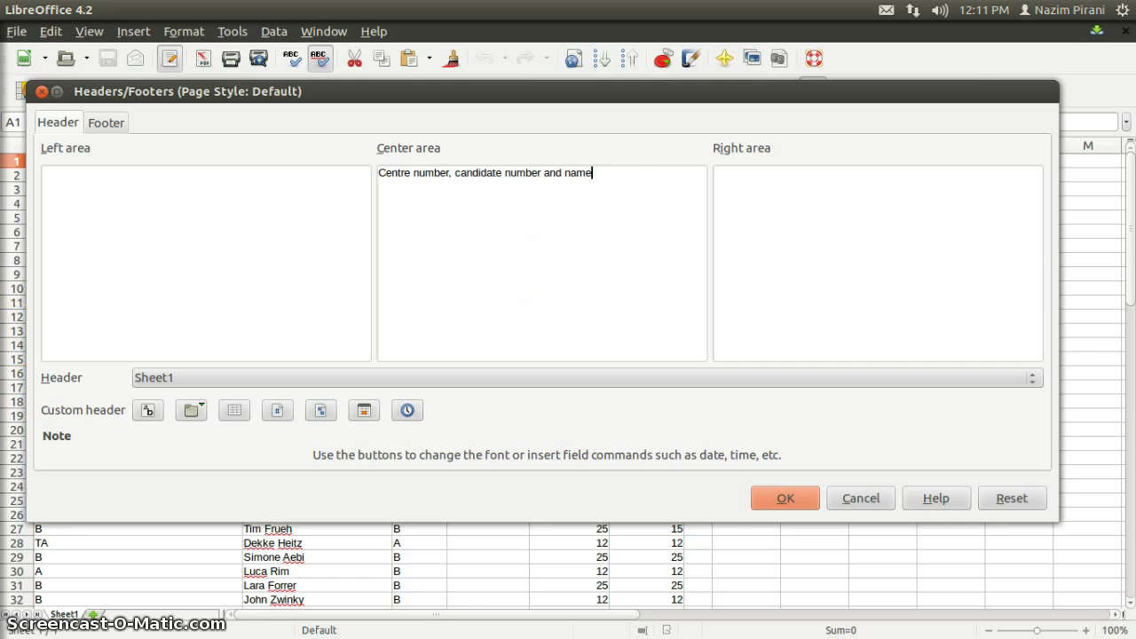
Switch to the exam PDF, read the left footer instruction of task 45 and copy the text "Week 27".
mouse_move(5, 339)
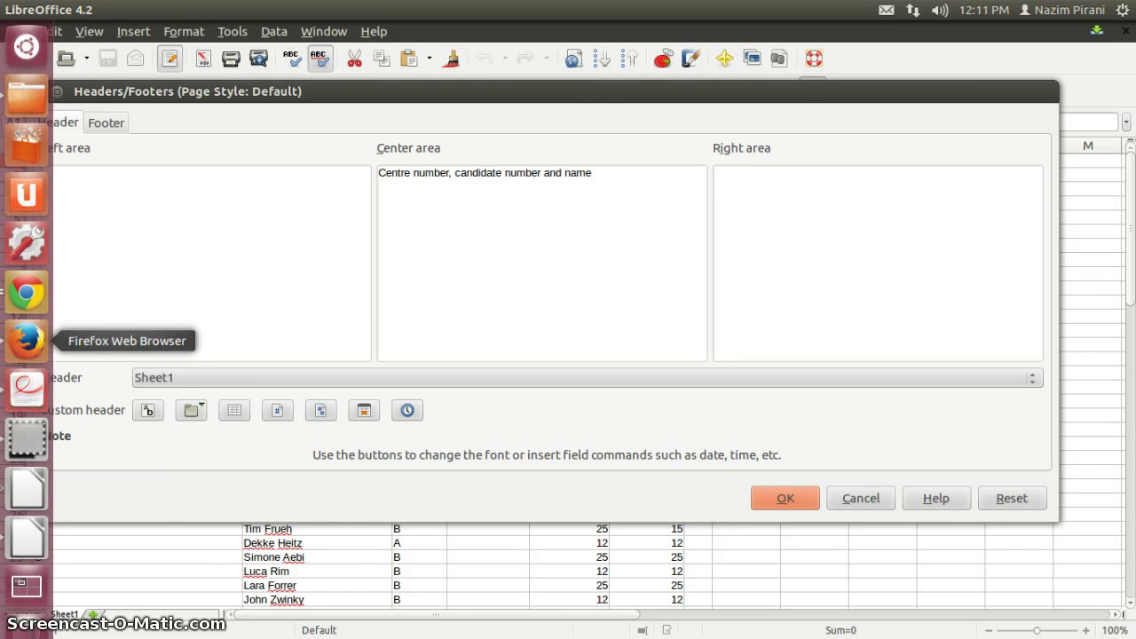
click(29, 405)
scroll(497, 249, down, 1)
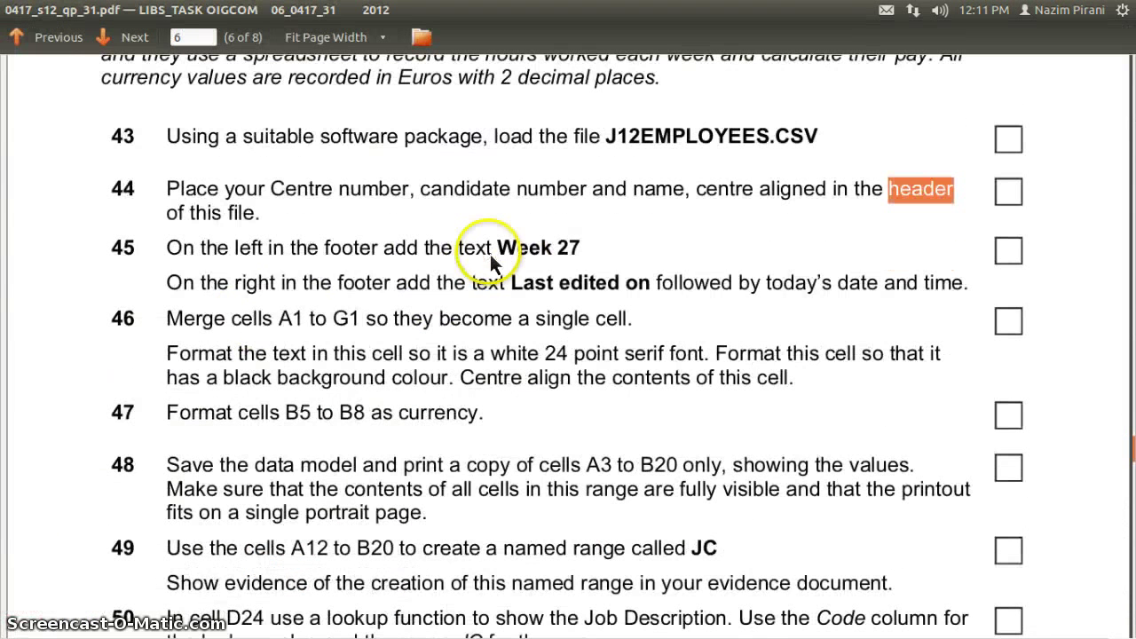
drag(167, 253, 375, 253)
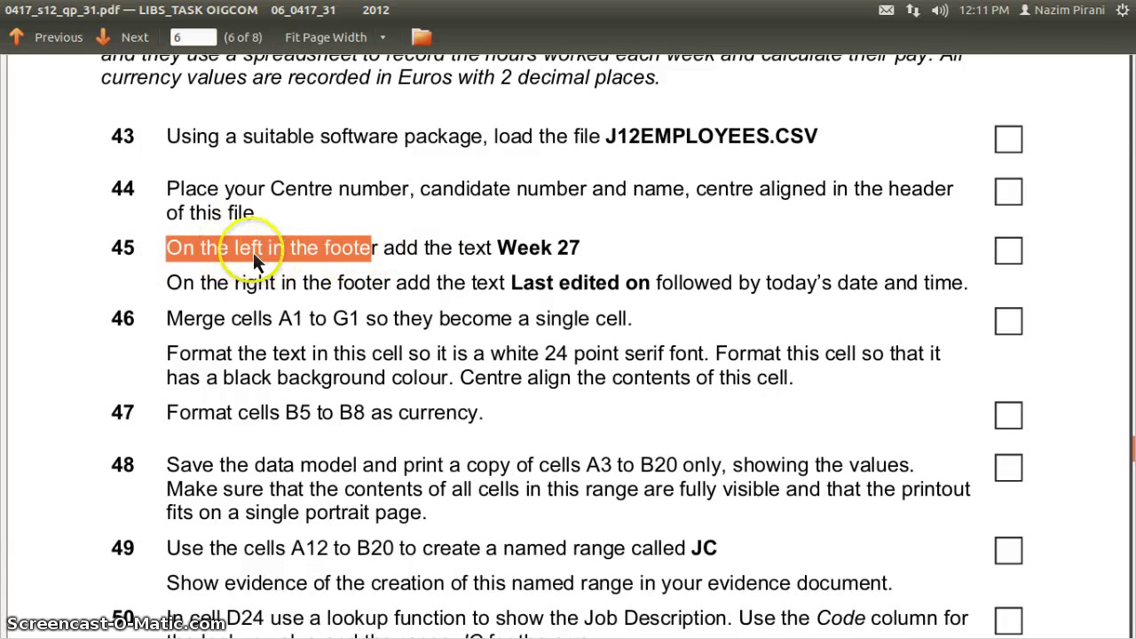
double_click(253, 252)
double_click(345, 250)
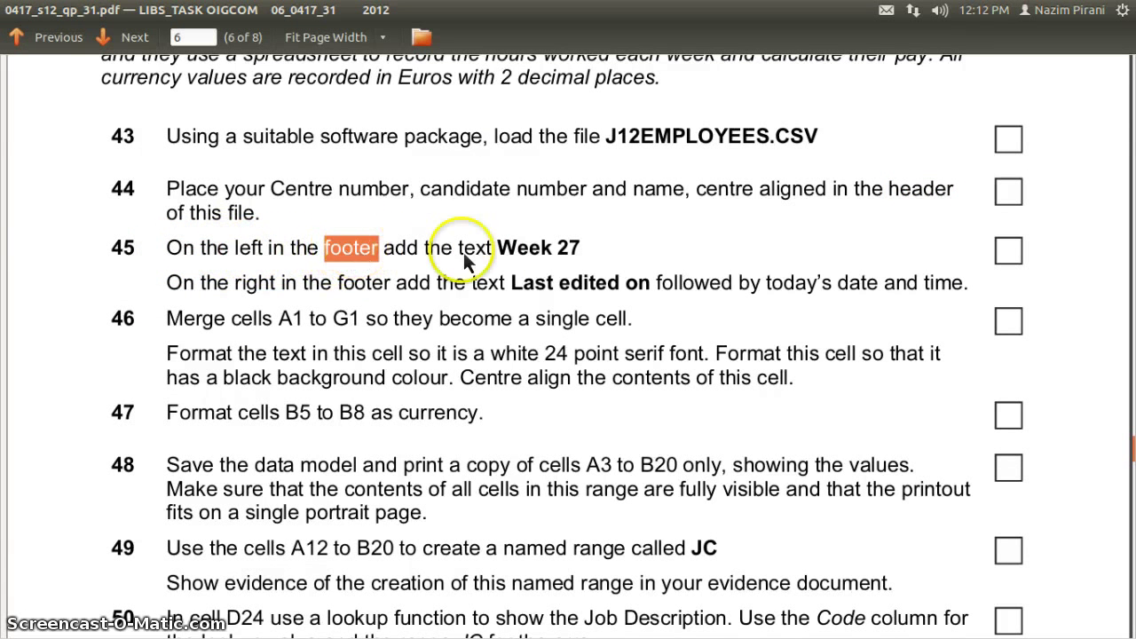
drag(383, 253, 500, 252)
key(ctrl+c)
double_click(524, 257)
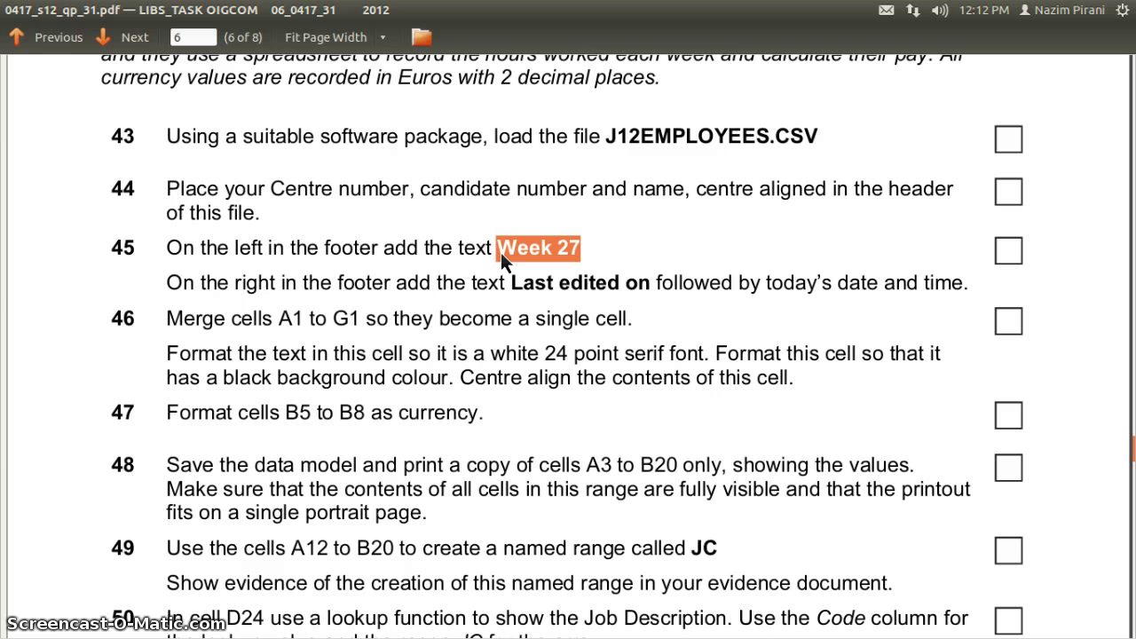
Back in the Calc header and footer settings, clear the footer's centre area and paste "Week 27" into its left area.
mouse_move(22, 293)
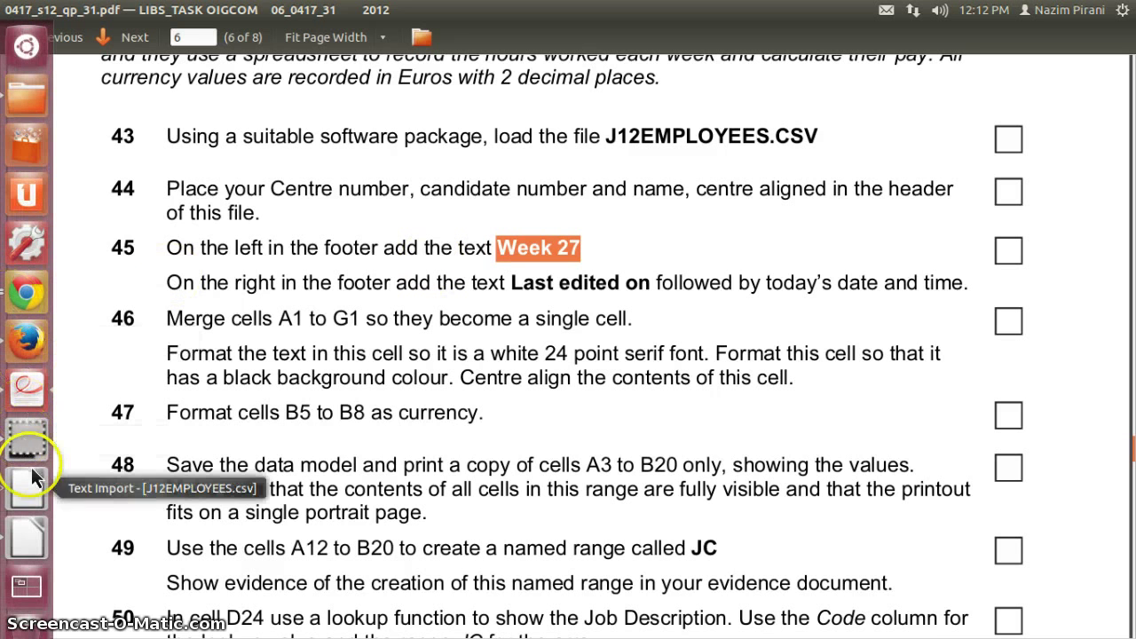
click(38, 529)
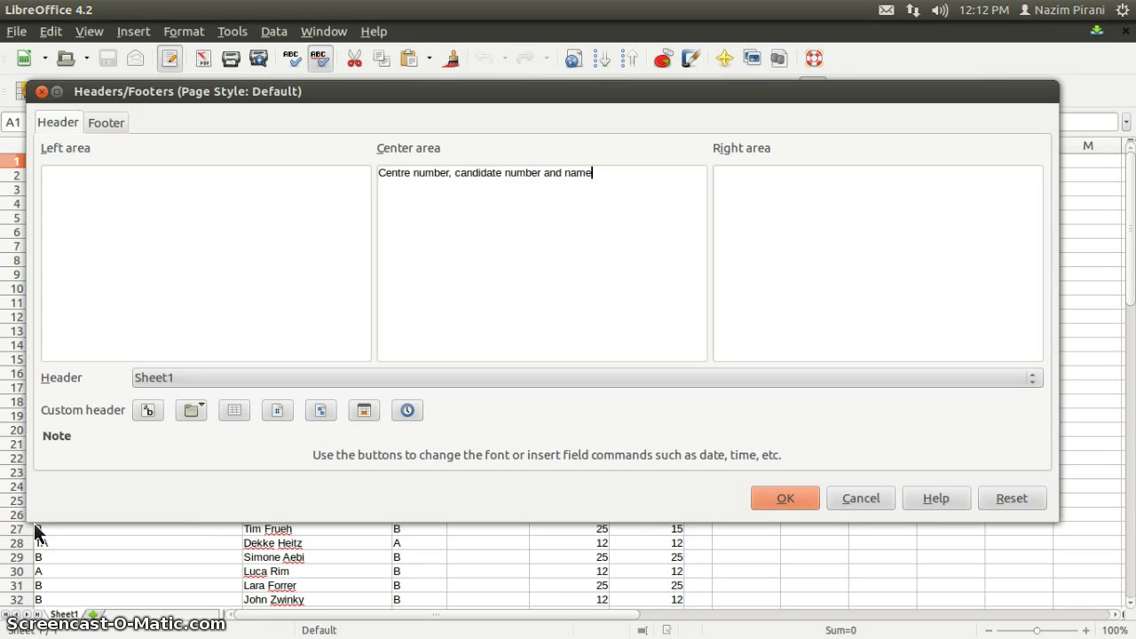
key(ctrl+Page_Down)
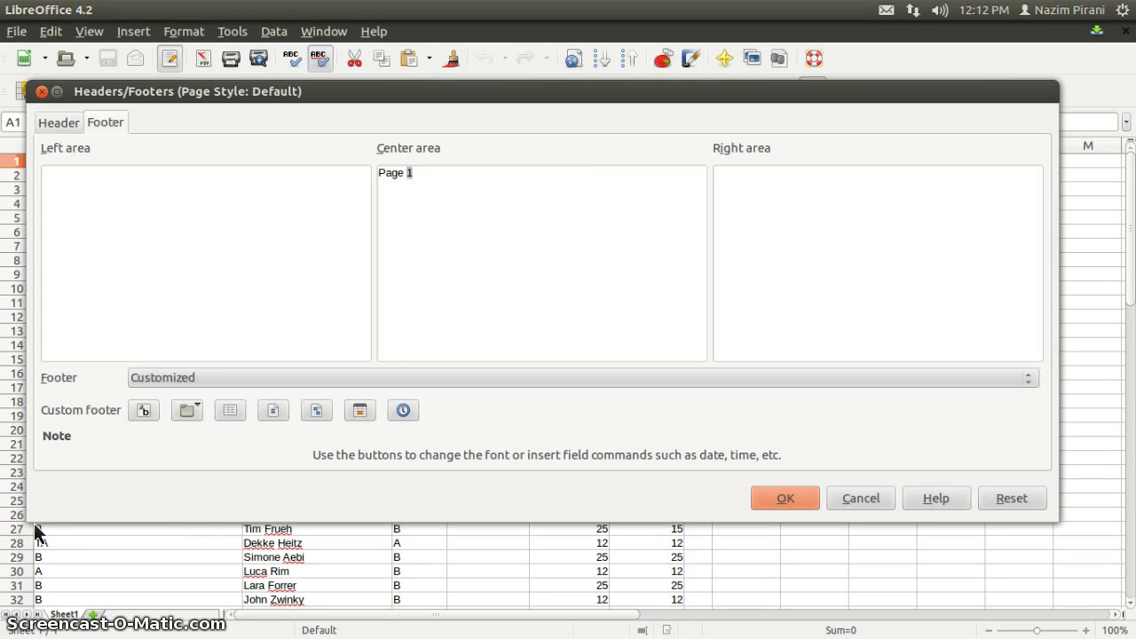
key(ctrl+Page_Up)
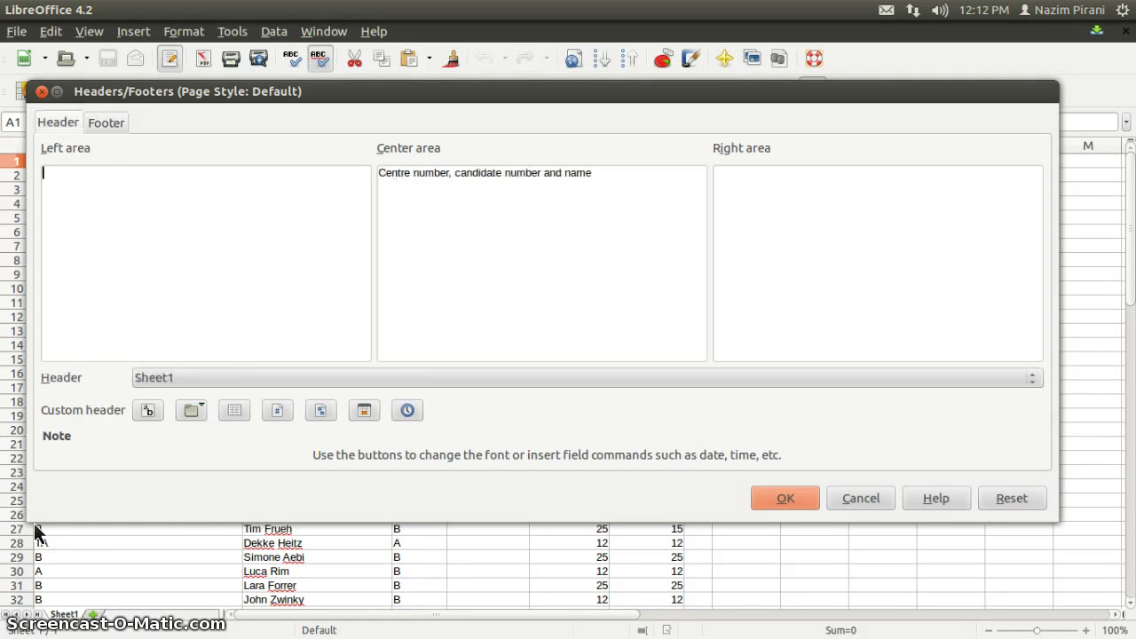
click(107, 125)
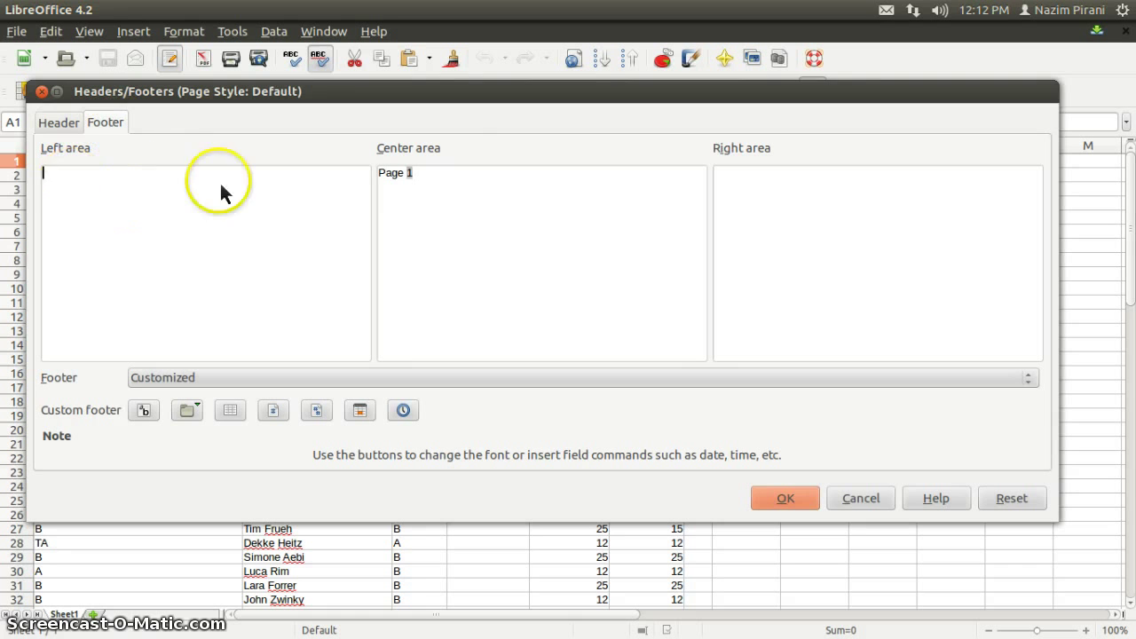
drag(480, 172, 328, 173)
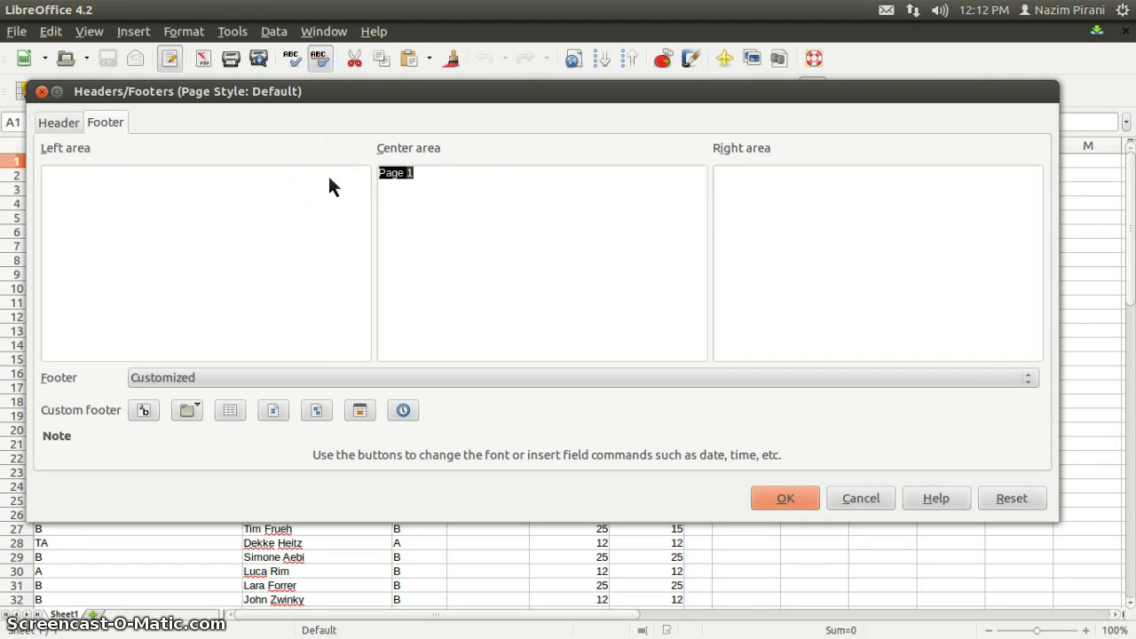
key(Delete)
click(236, 187)
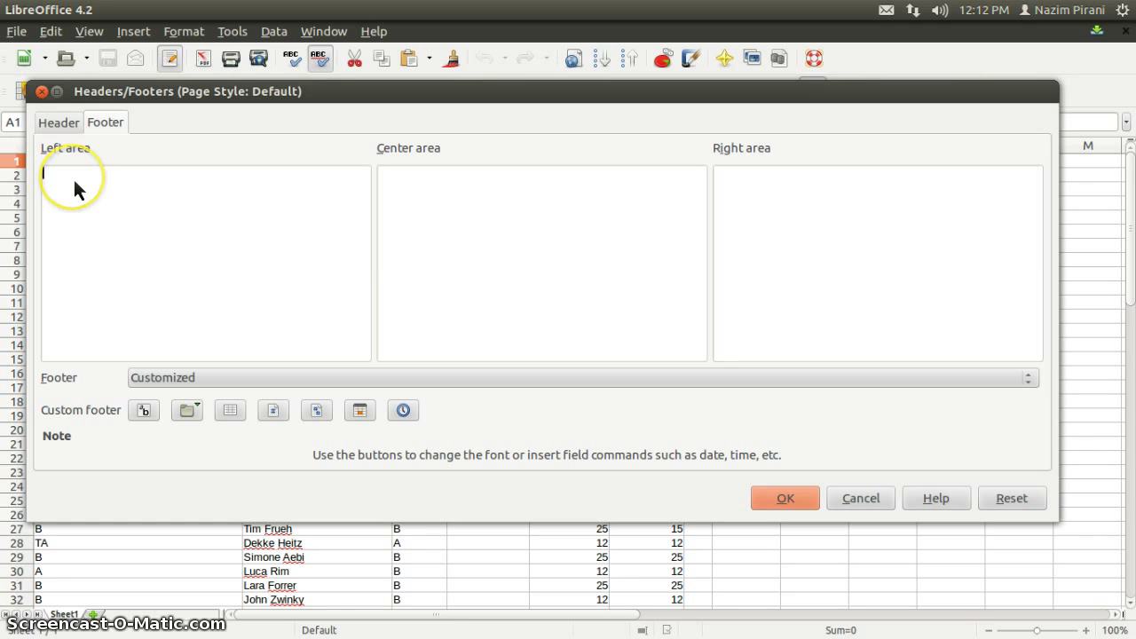
key(ctrl+v)
Switch to the exam PDF, copy "Last edited on" and read the rest of task 45's right footer instruction.
key(alt+Tab)
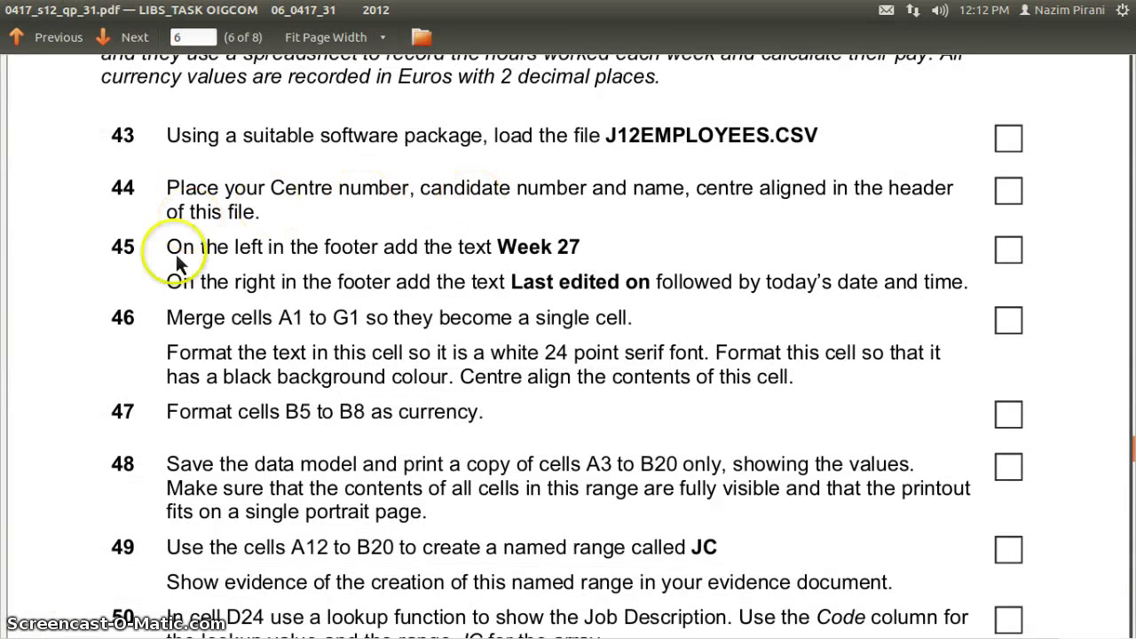
double_click(253, 283)
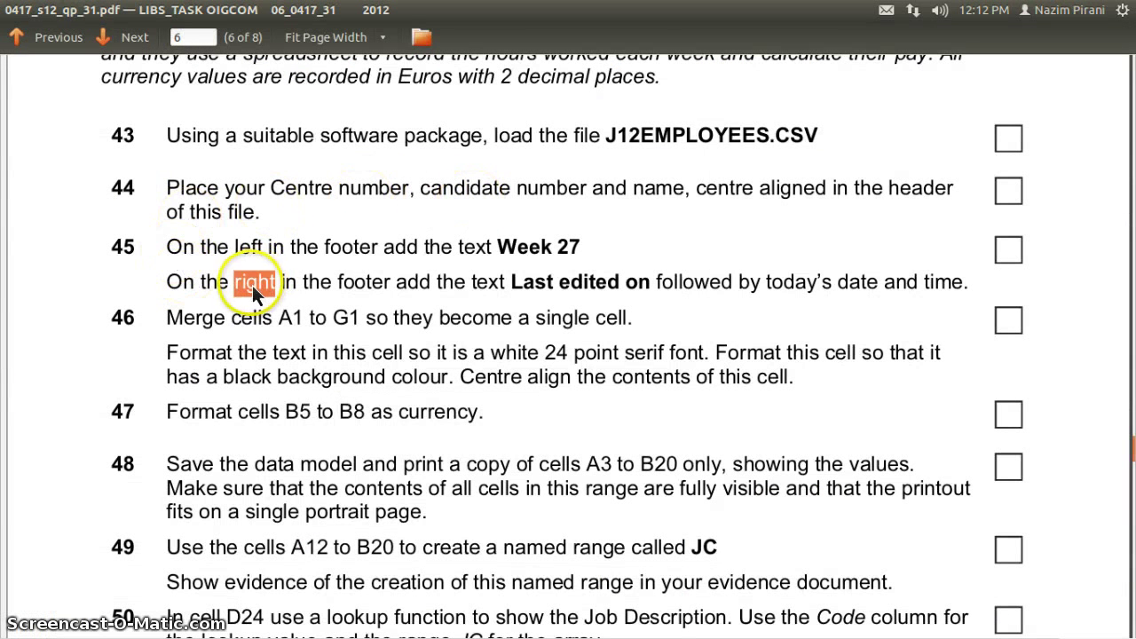
double_click(363, 286)
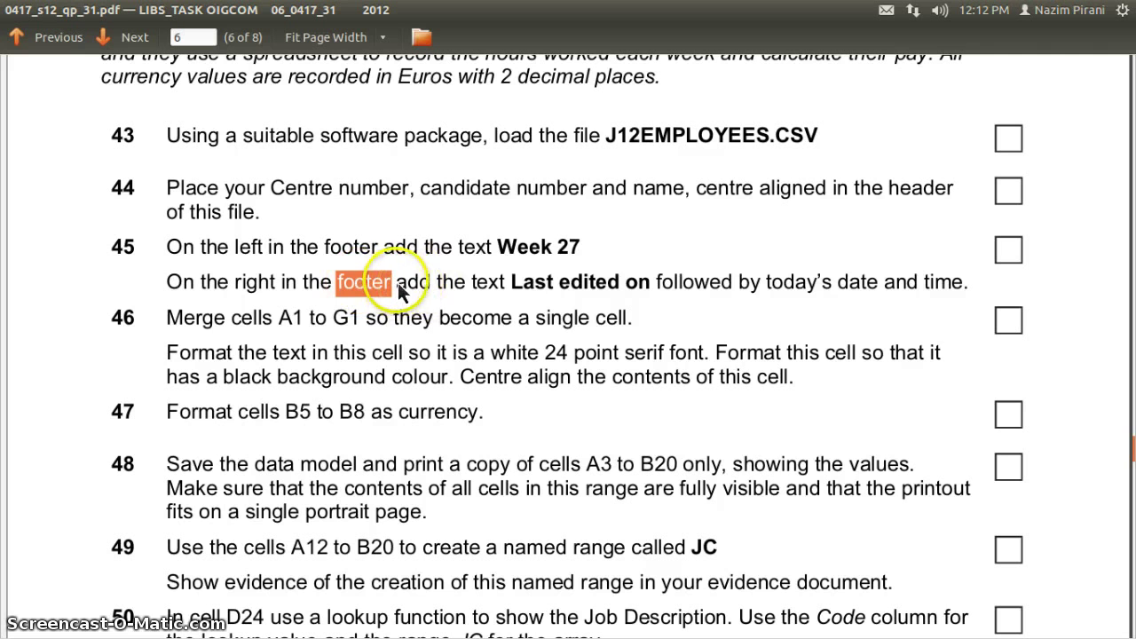
drag(397, 286, 650, 281)
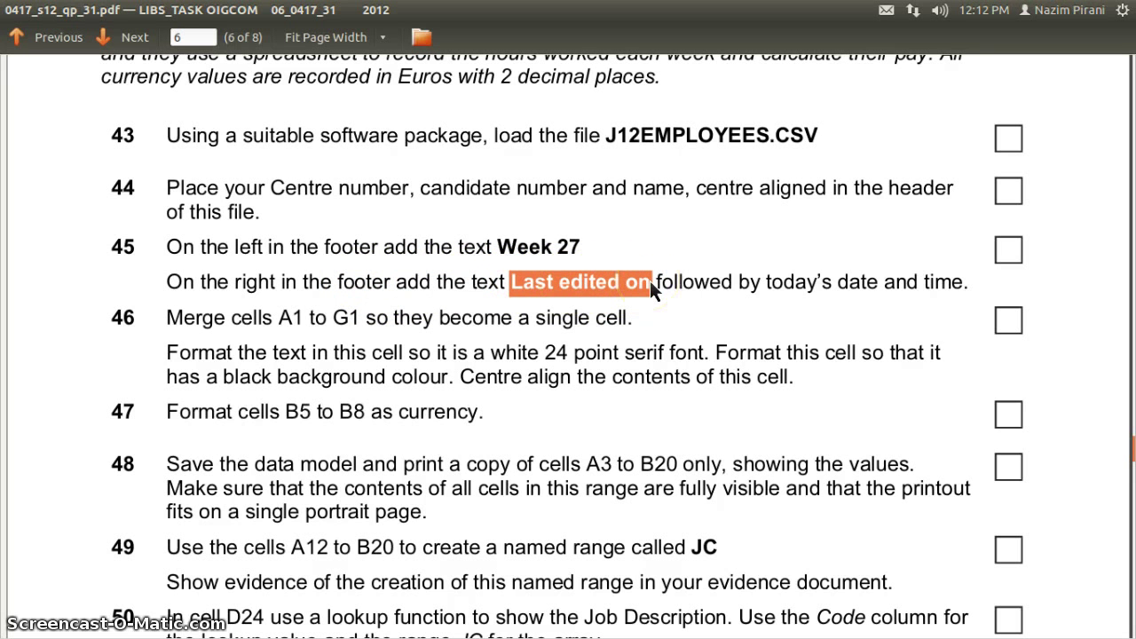
click(654, 280)
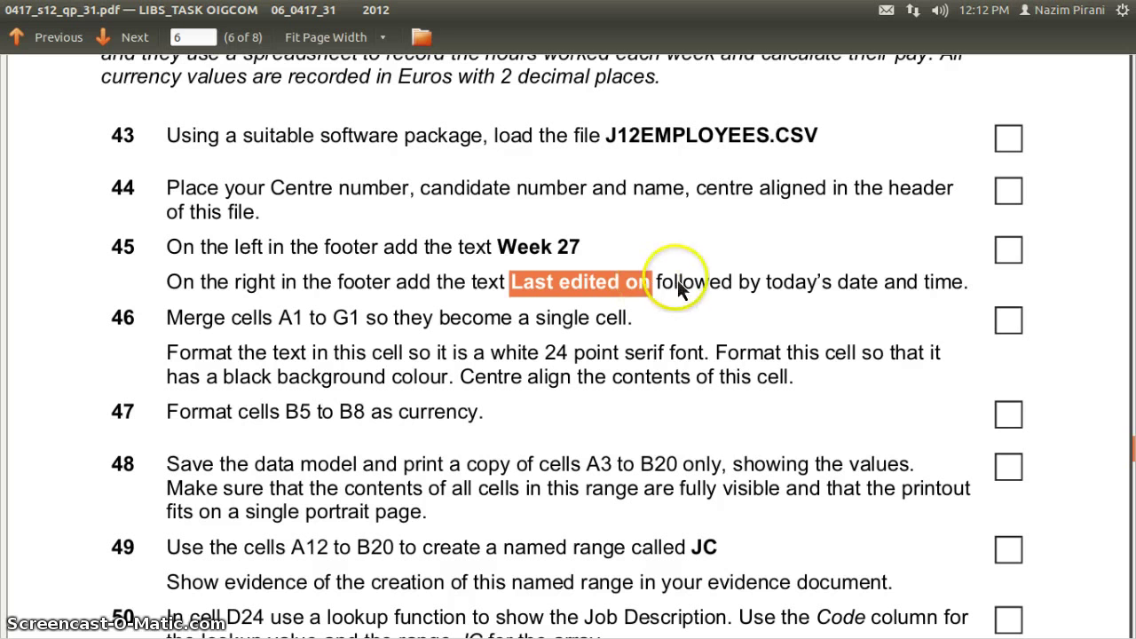
drag(657, 286, 920, 293)
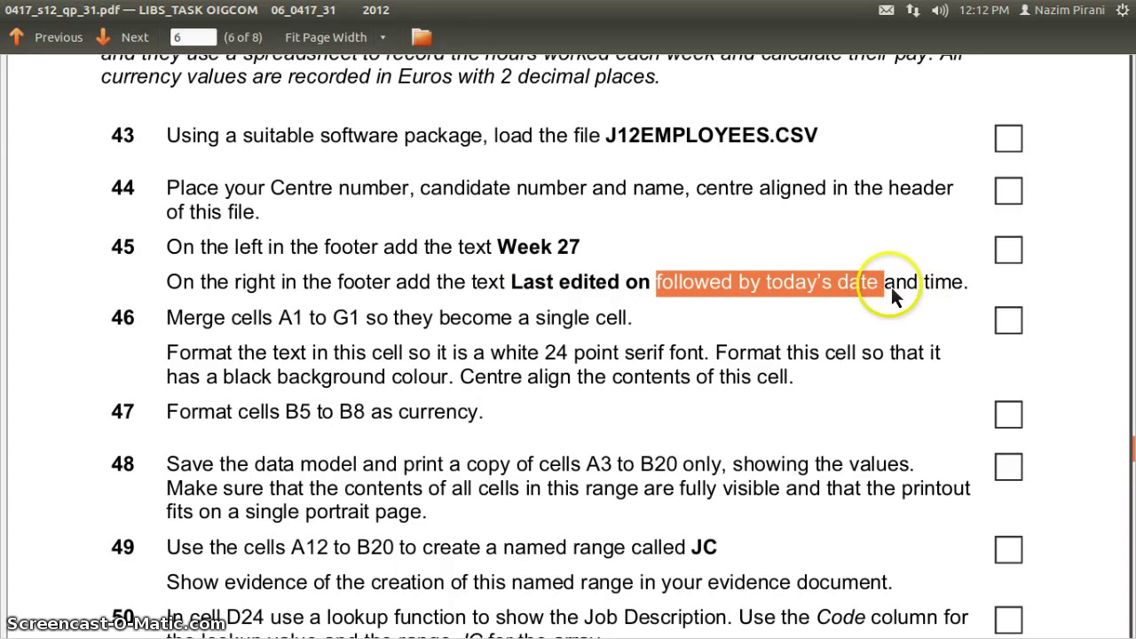
click(892, 290)
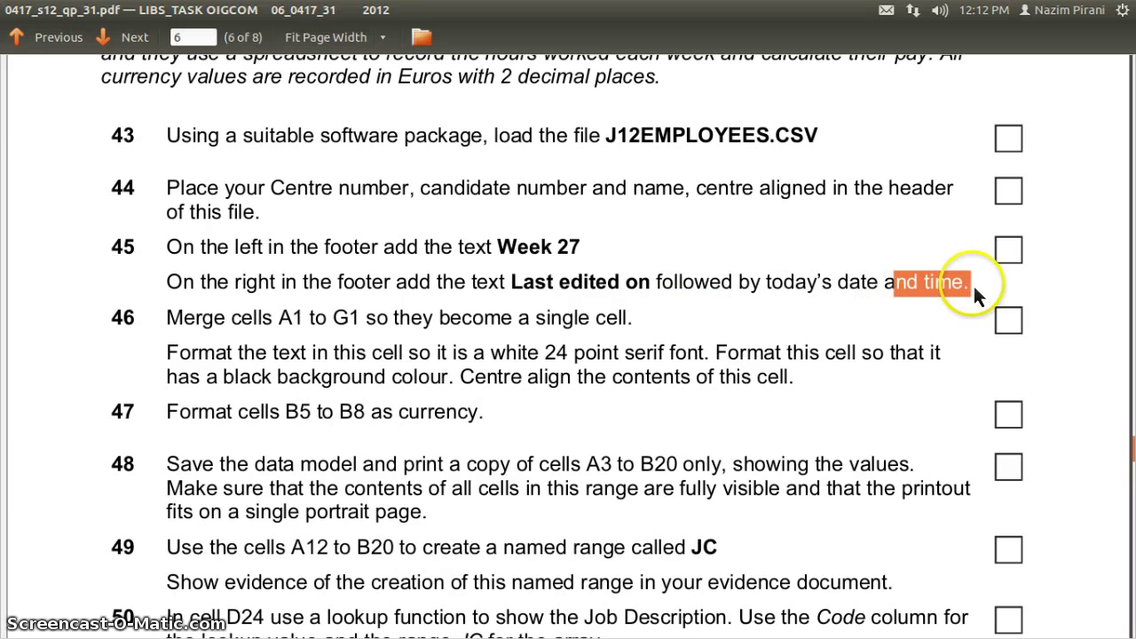
Return to the Calc footer settings and enter "Last edited on" in the footer's right area.
key(alt+Tab)
click(598, 222)
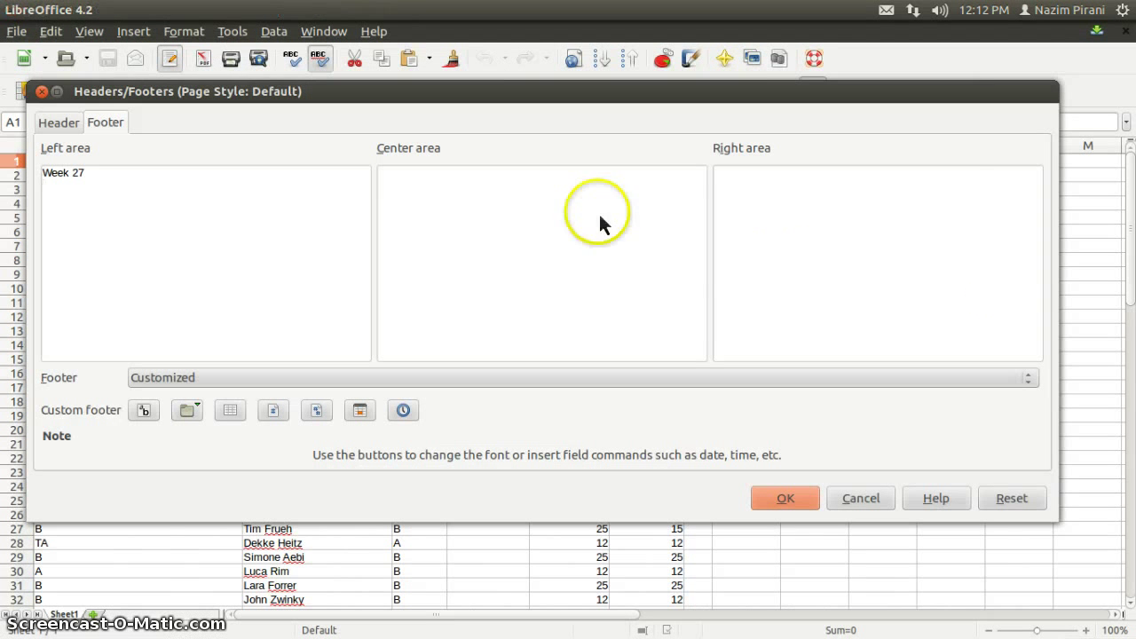
click(749, 191)
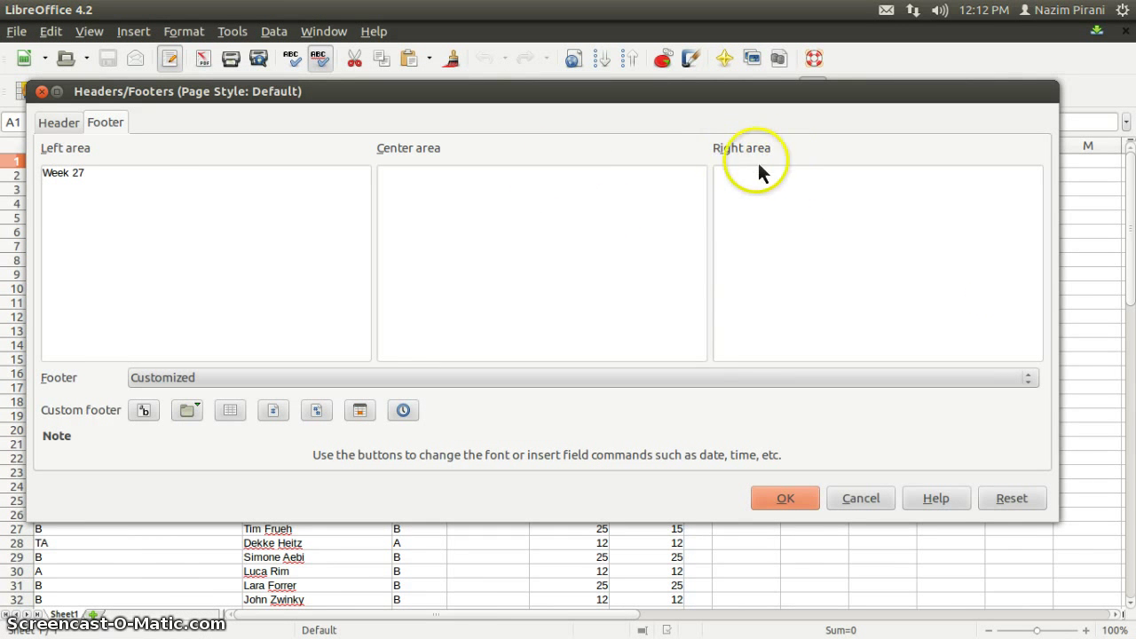
click(64, 127)
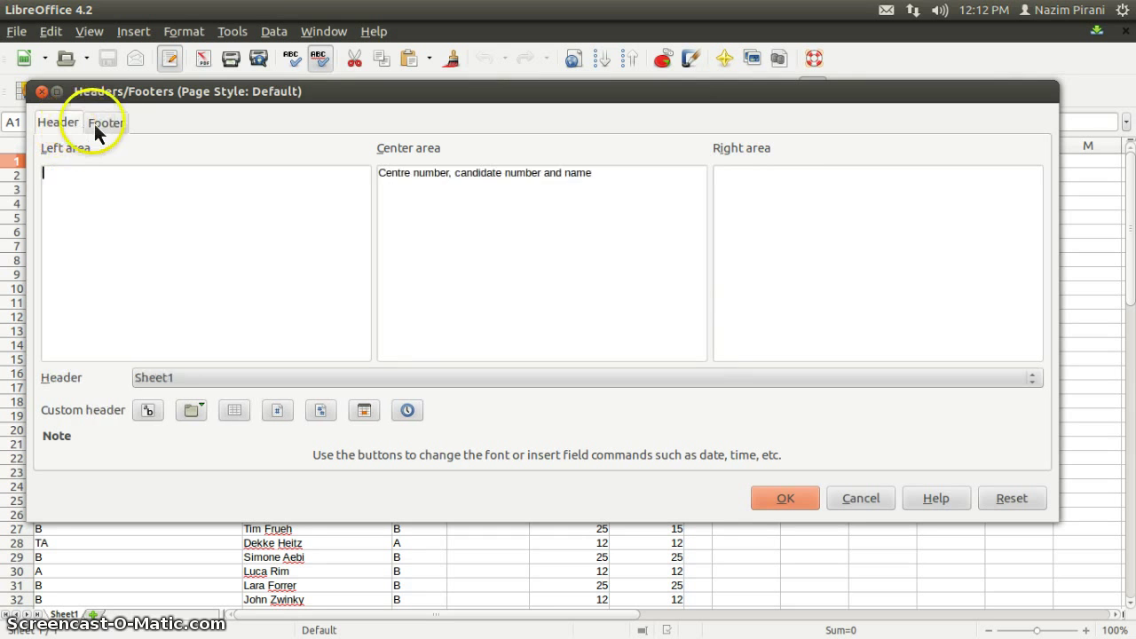
click(95, 123)
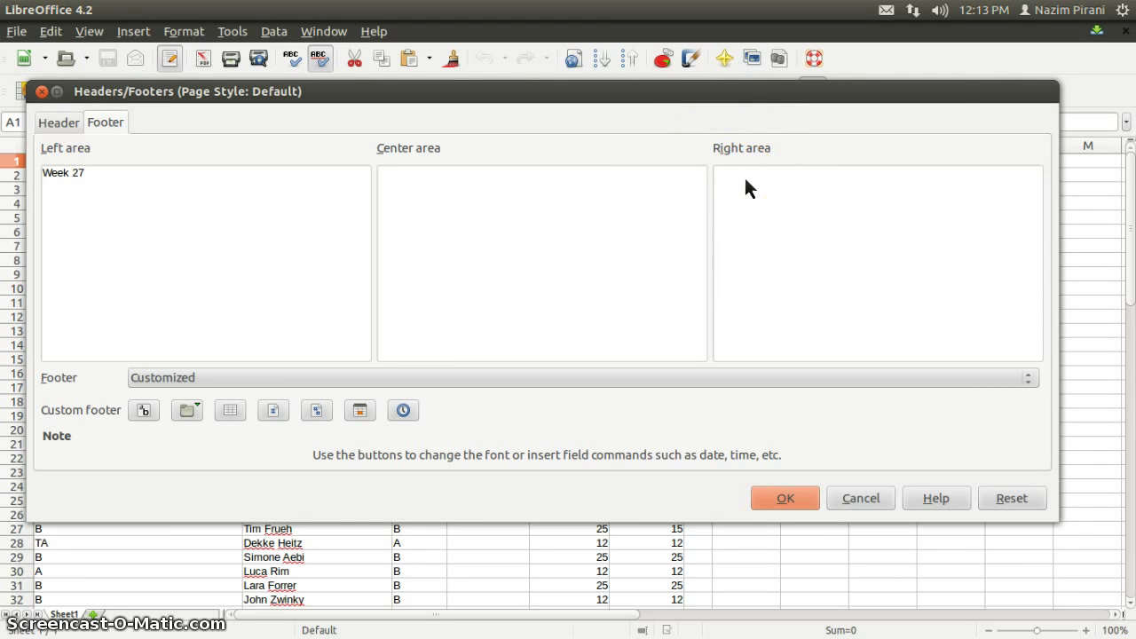
click(814, 182)
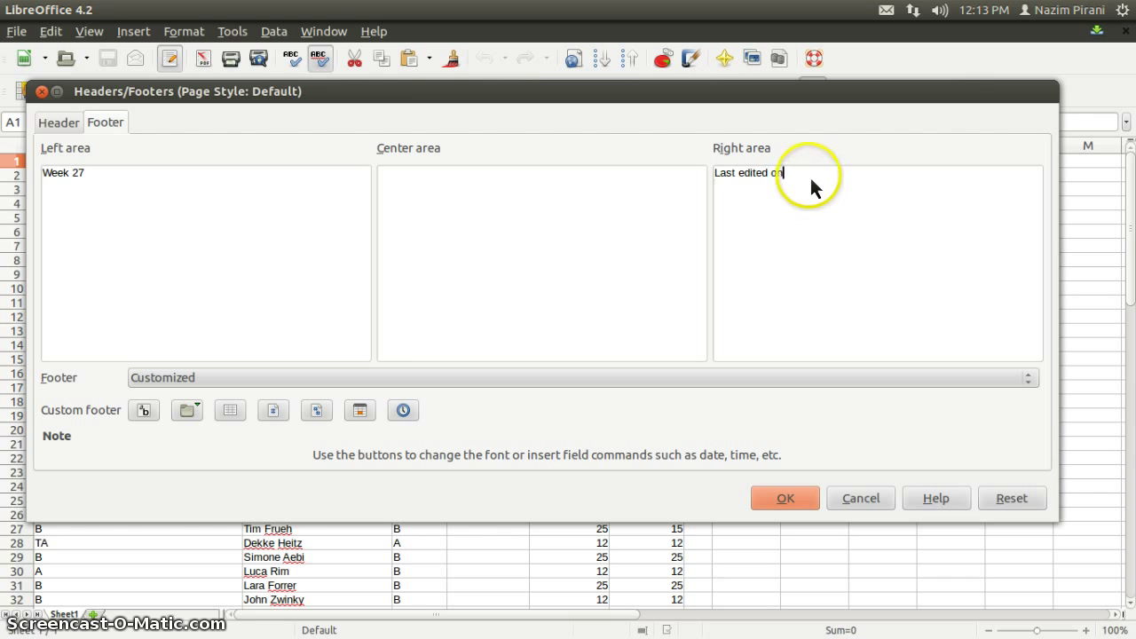
Add the date and time fields after "Last edited on" in the right footer area and apply the header and footer settings.
click(360, 413)
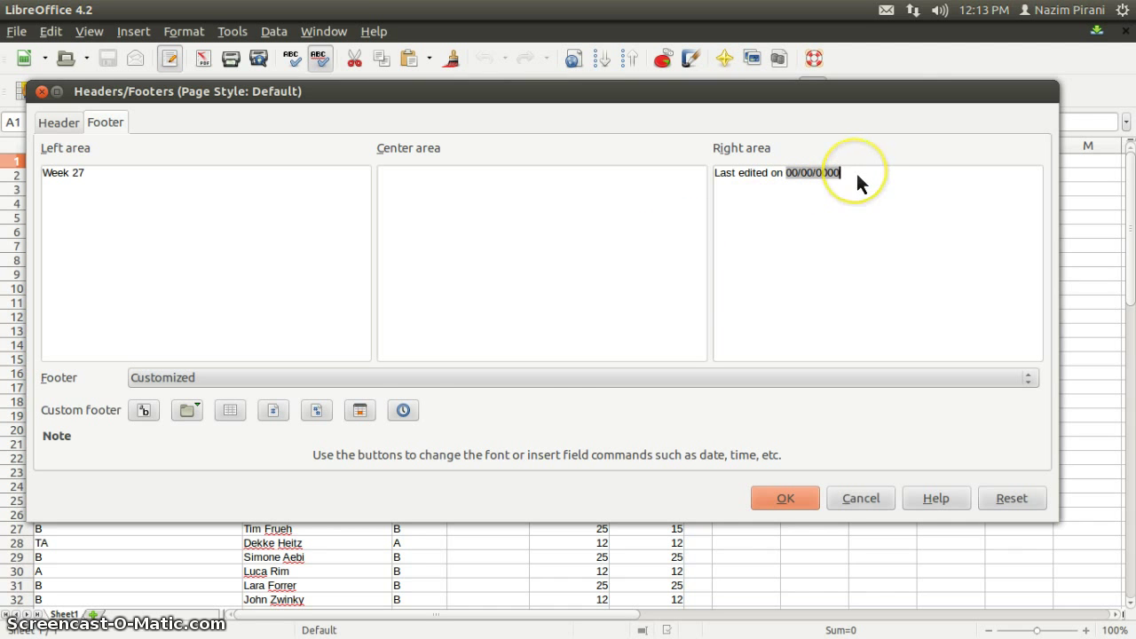
click(404, 411)
click(787, 500)
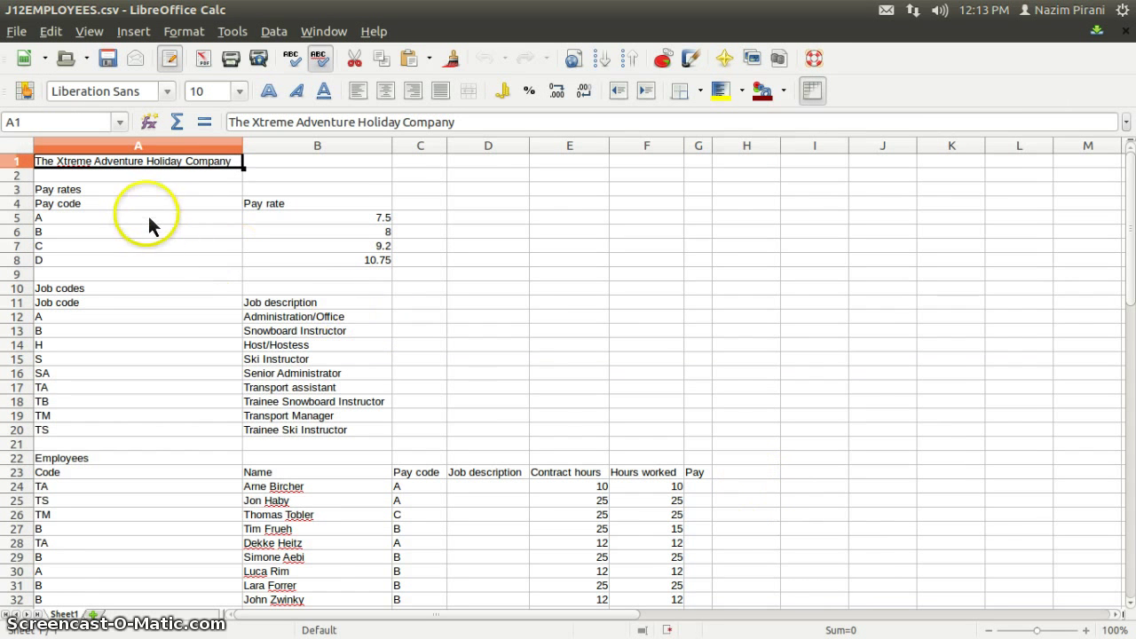
Preview the printed page to check its header and footer, and close the preview.
click(16, 33)
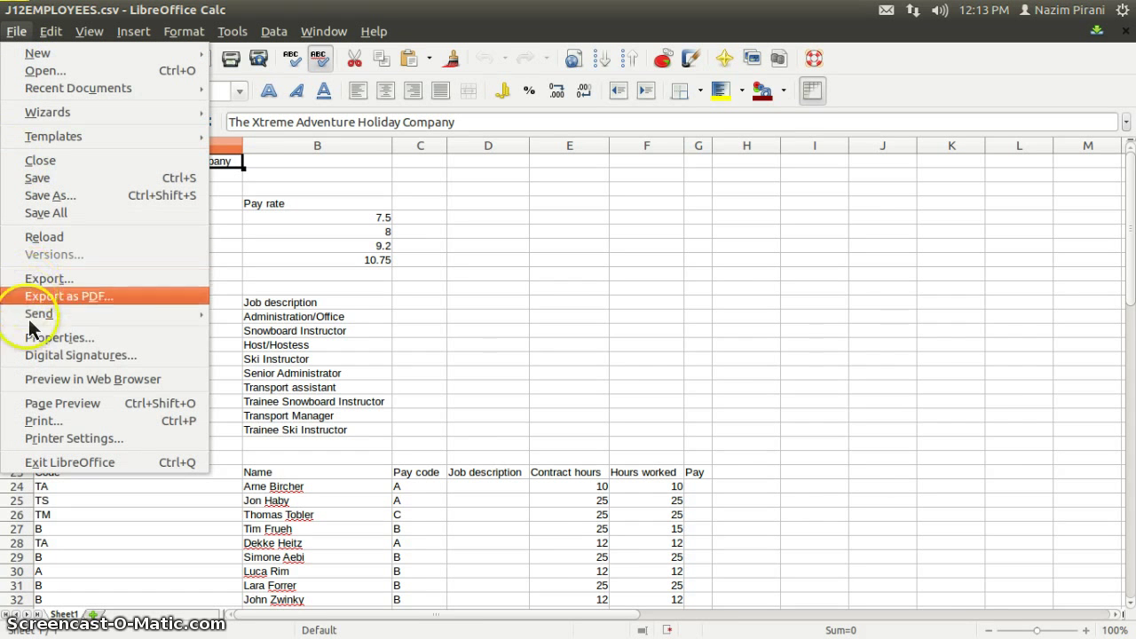
click(57, 404)
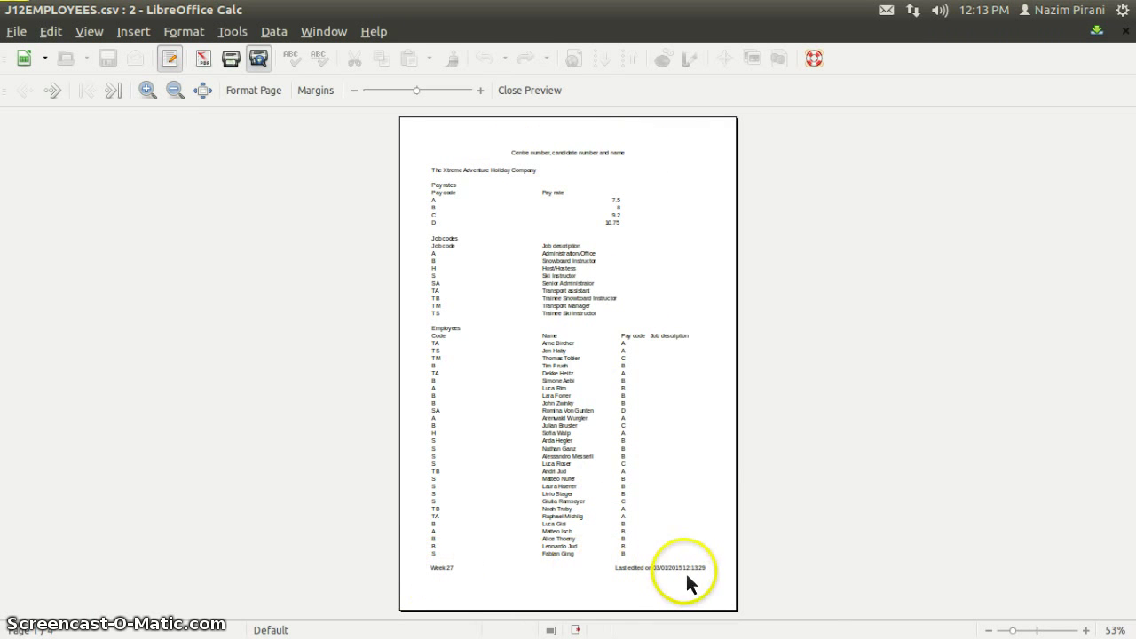
click(528, 90)
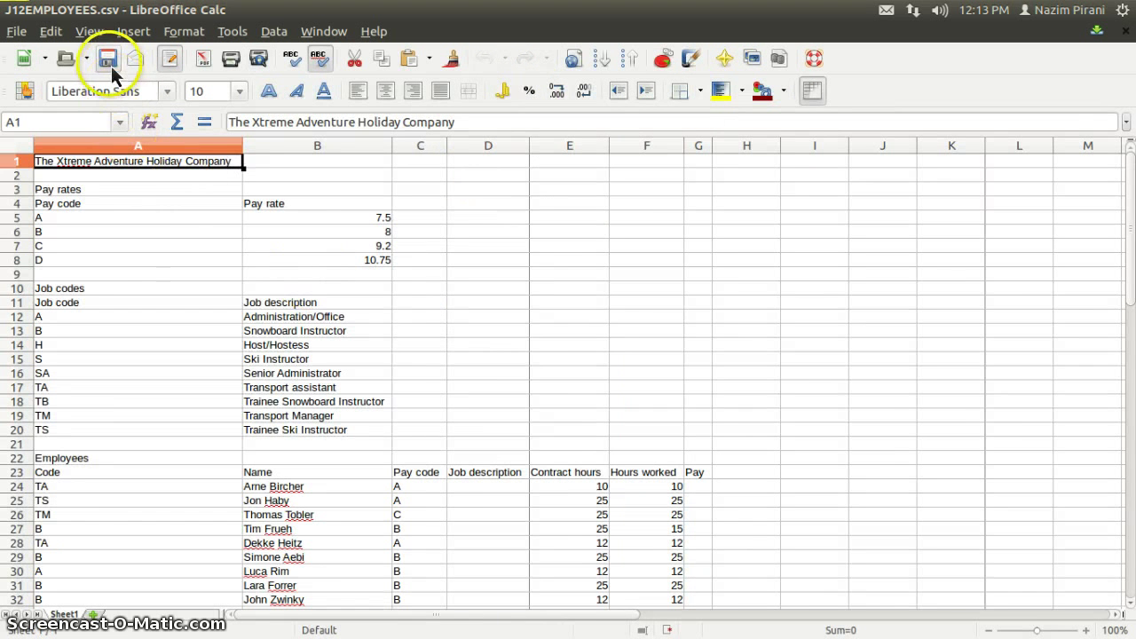
Save the spreadsheet in ODF format as J12EMPLOYEES in the 0417_s12_sf_31 folder.
click(109, 59)
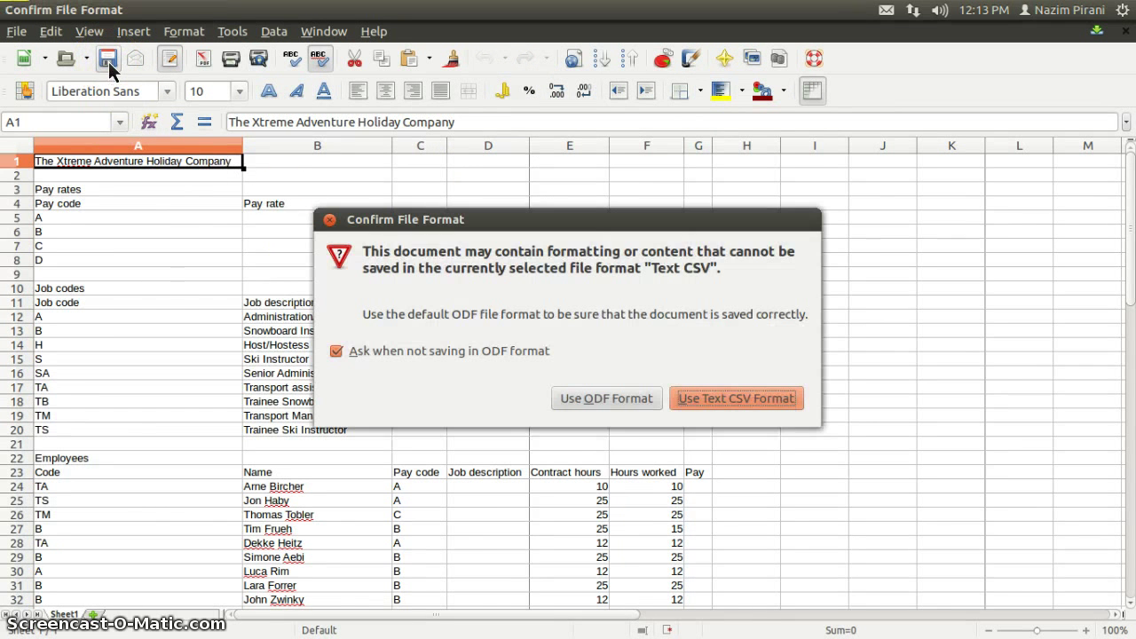
click(595, 400)
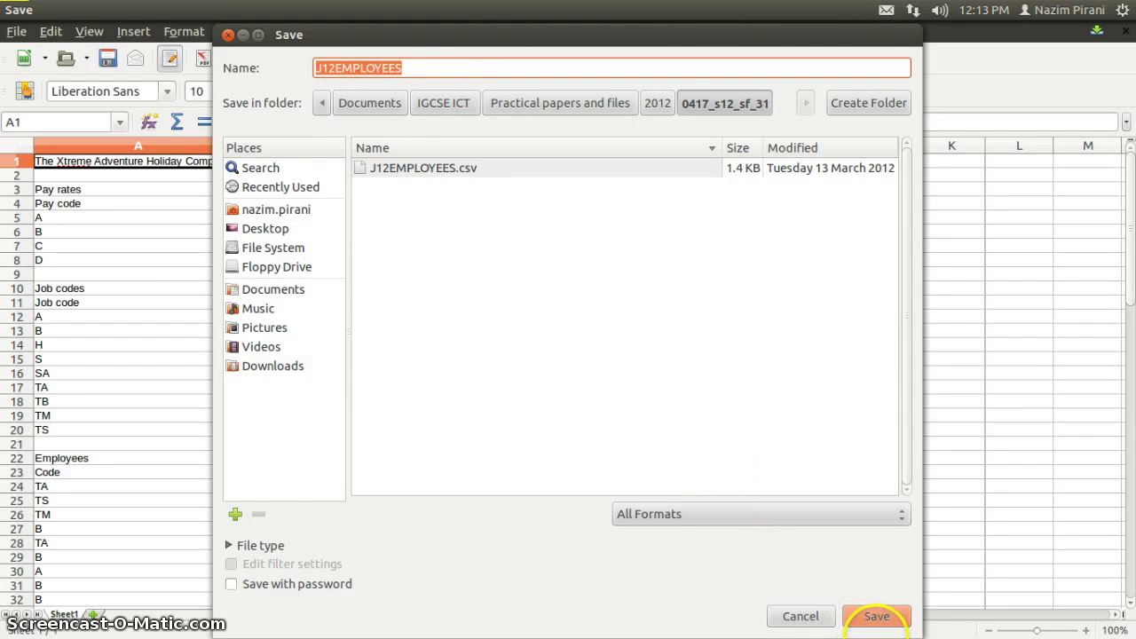
click(877, 616)
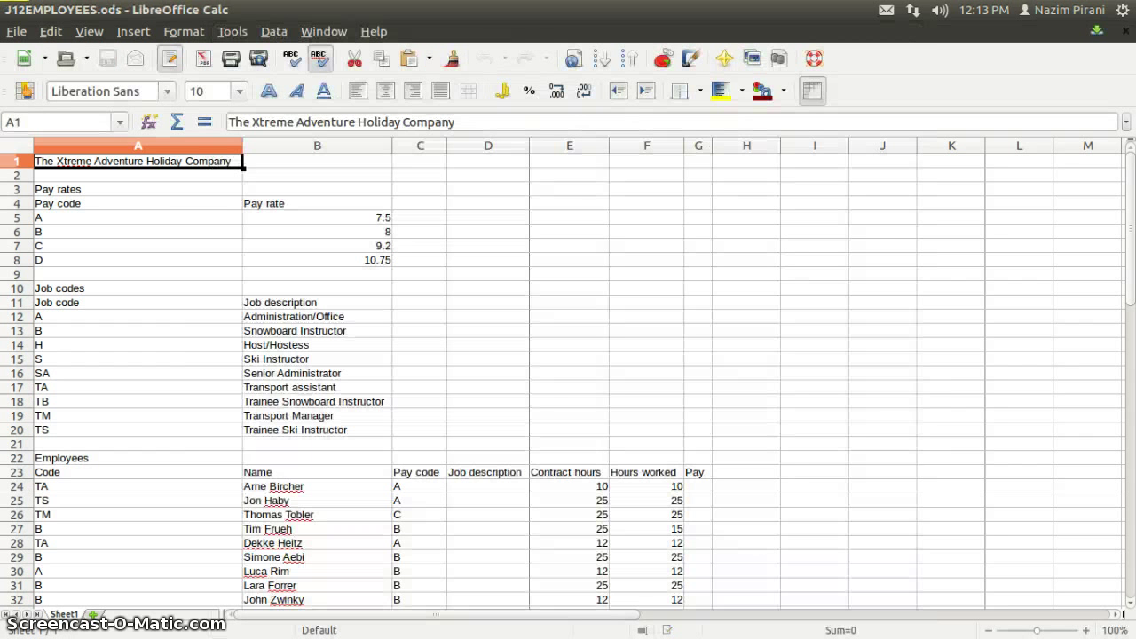
Switch to the exam PDF and read task 46's instruction about merging cells.
key(alt+Tab)
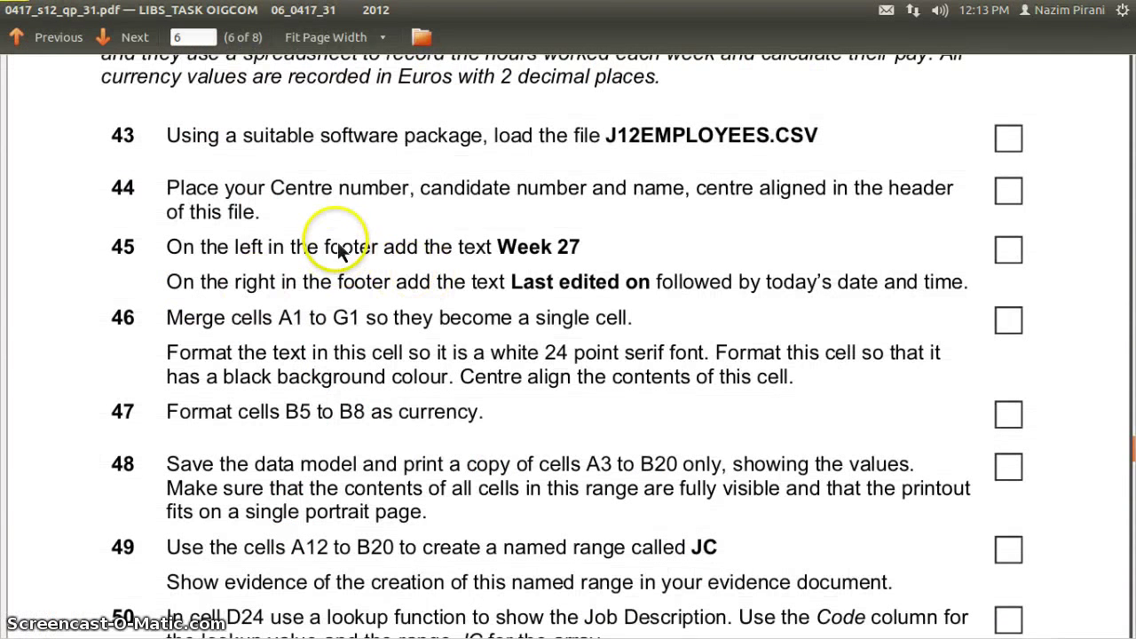
scroll(340, 252, down, 2)
drag(169, 254, 641, 266)
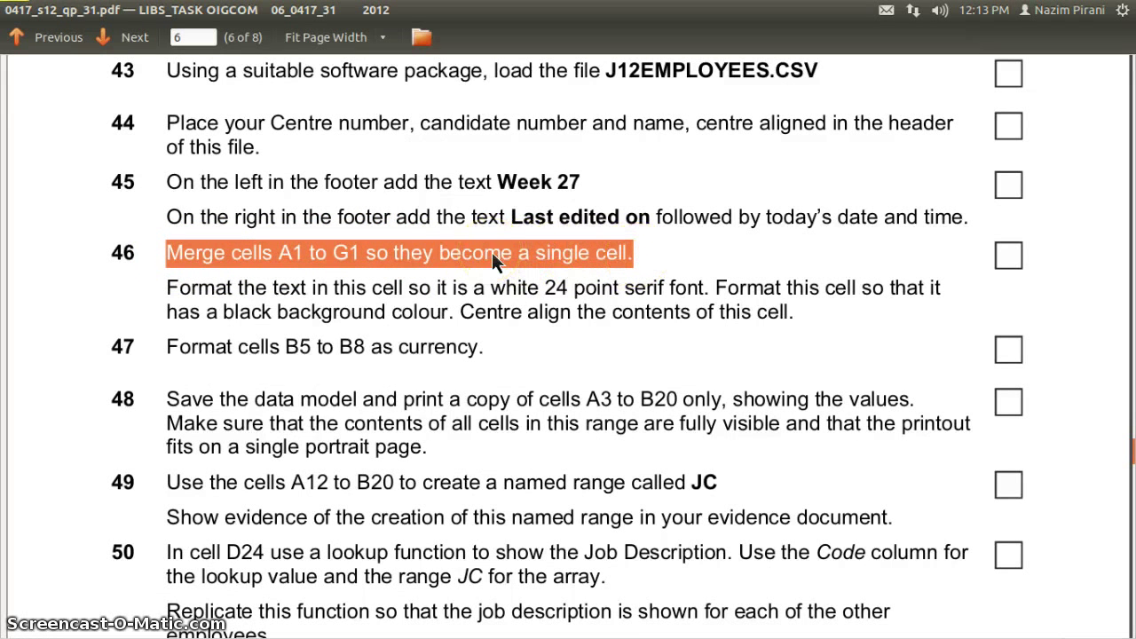
Return to the Calc spreadsheet and merge cells A1 to G1 into a single centred cell.
key(alt+Tab)
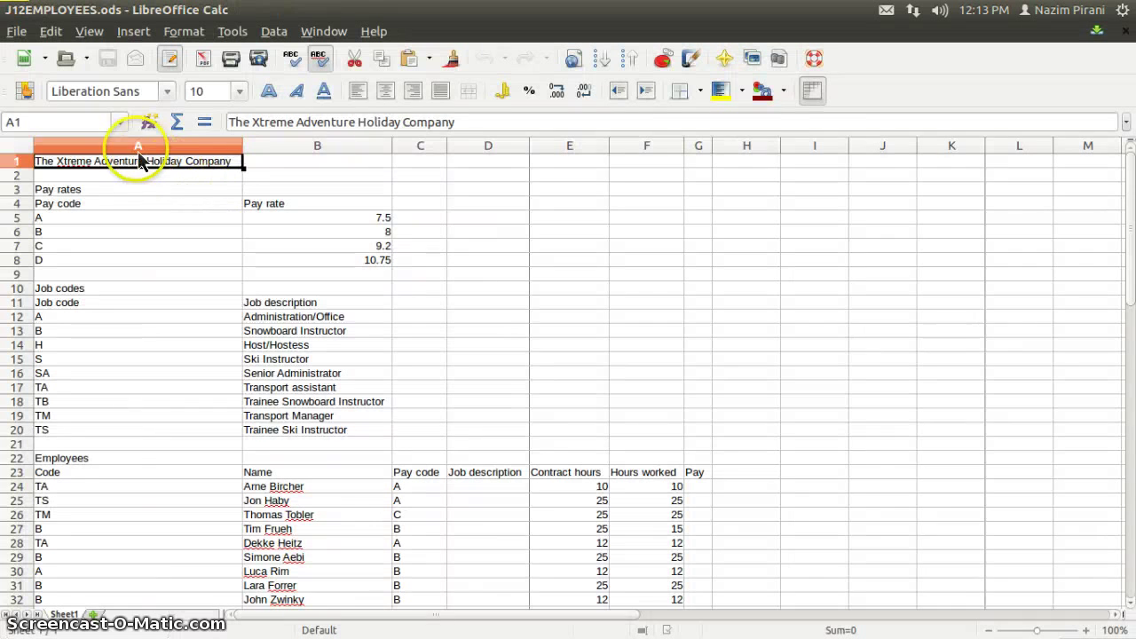
click(11, 123)
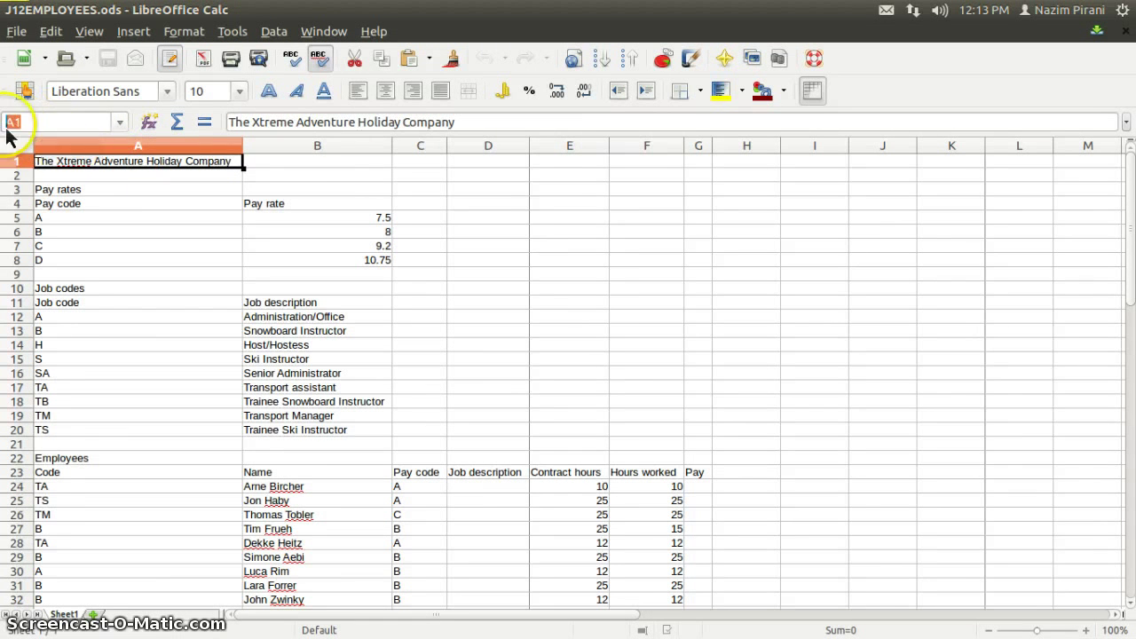
click(693, 160)
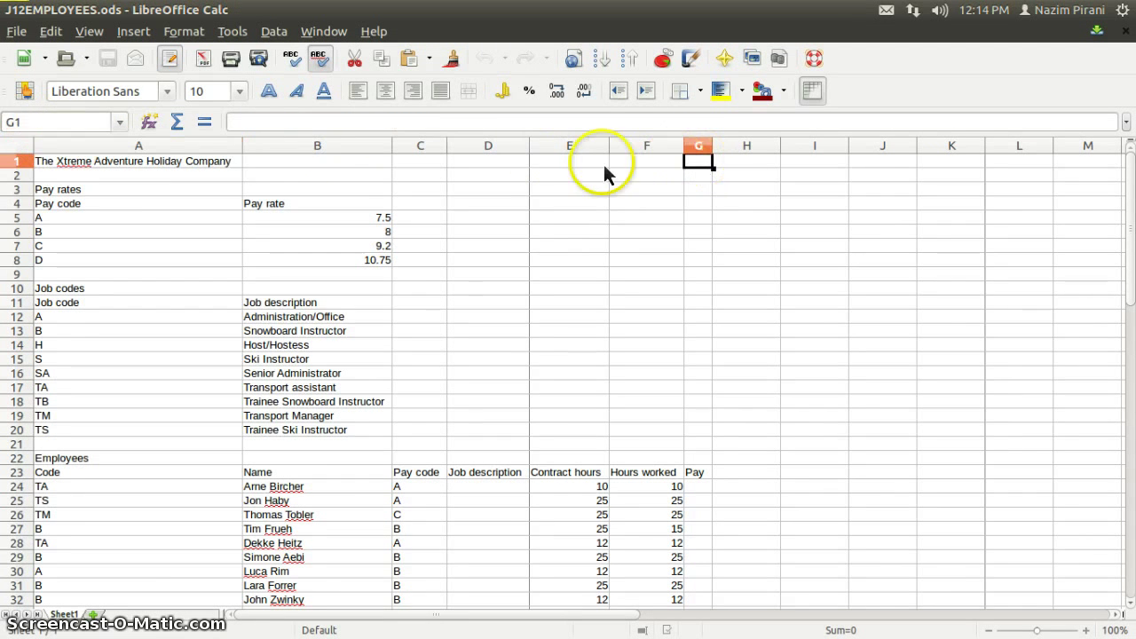
click(13, 122)
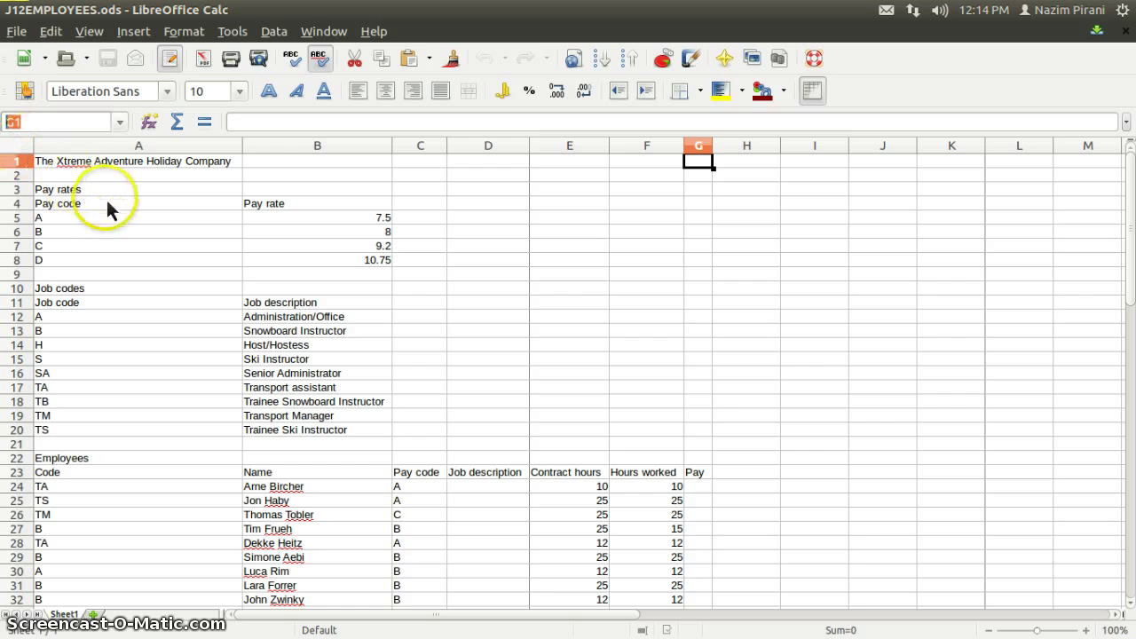
drag(83, 160, 698, 169)
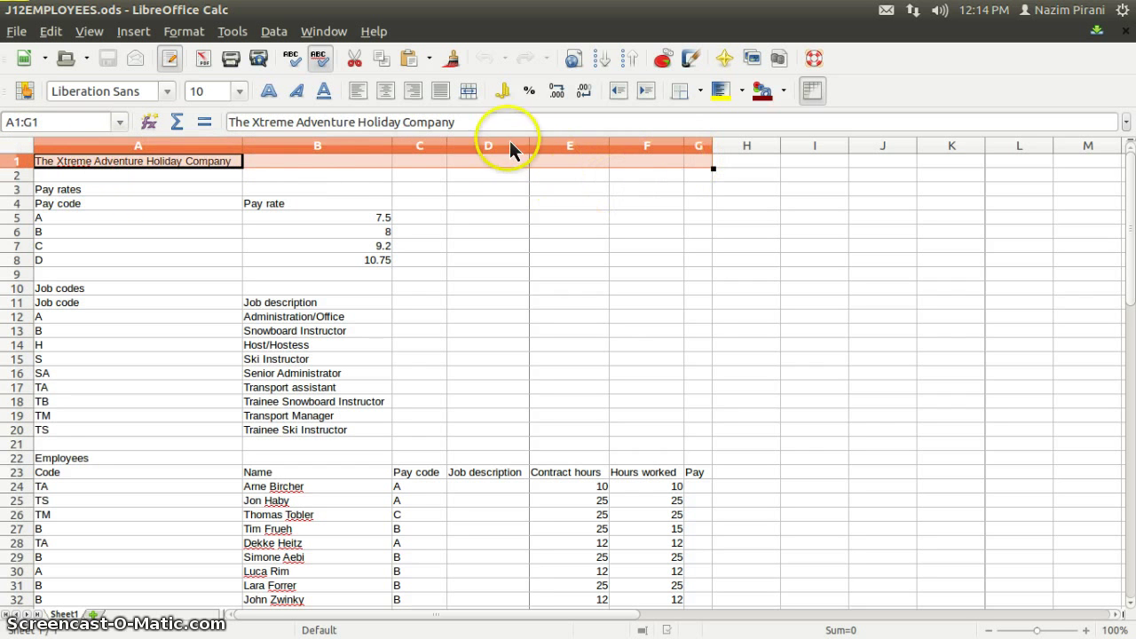
click(471, 94)
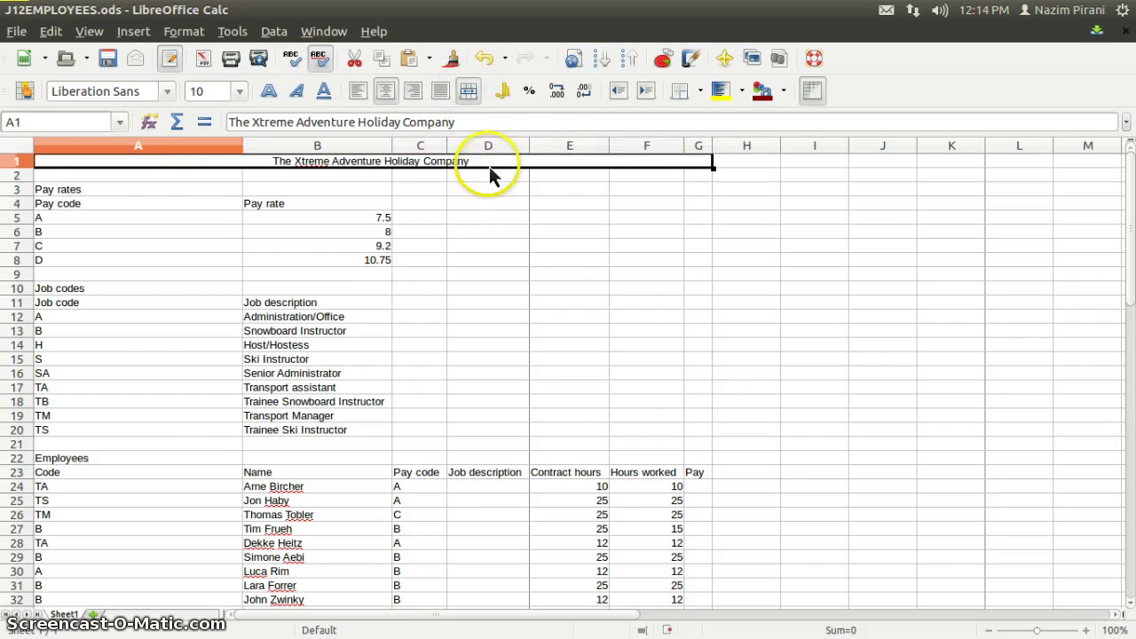
Switch to the exam PDF and read task 46's font and background colour requirements for the merged cell.
key(alt+Tab)
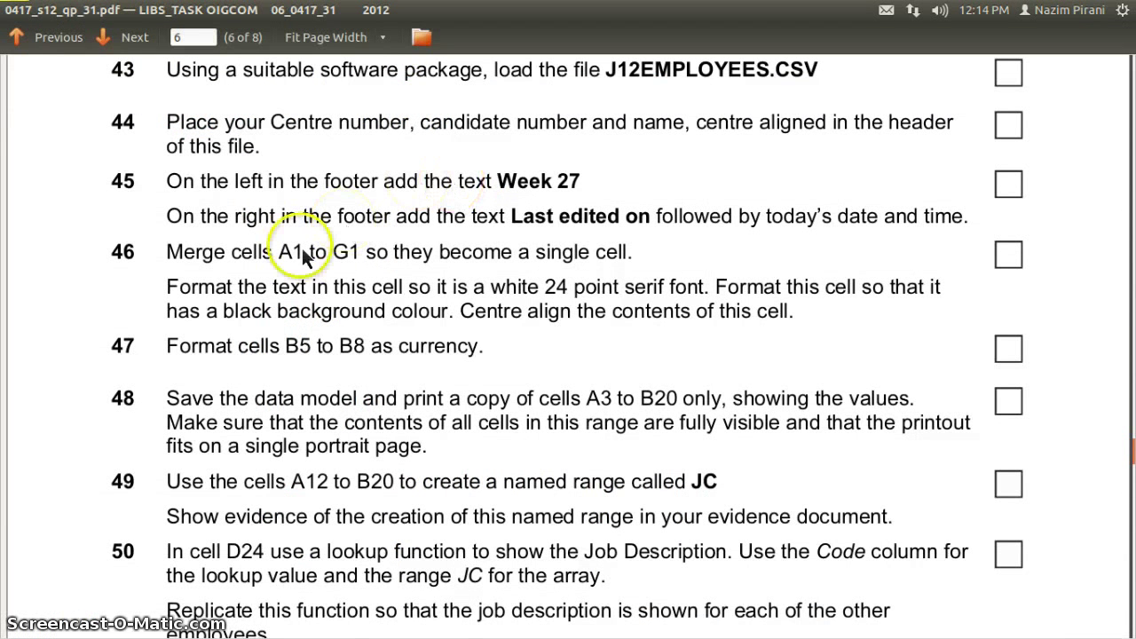
drag(167, 287, 716, 286)
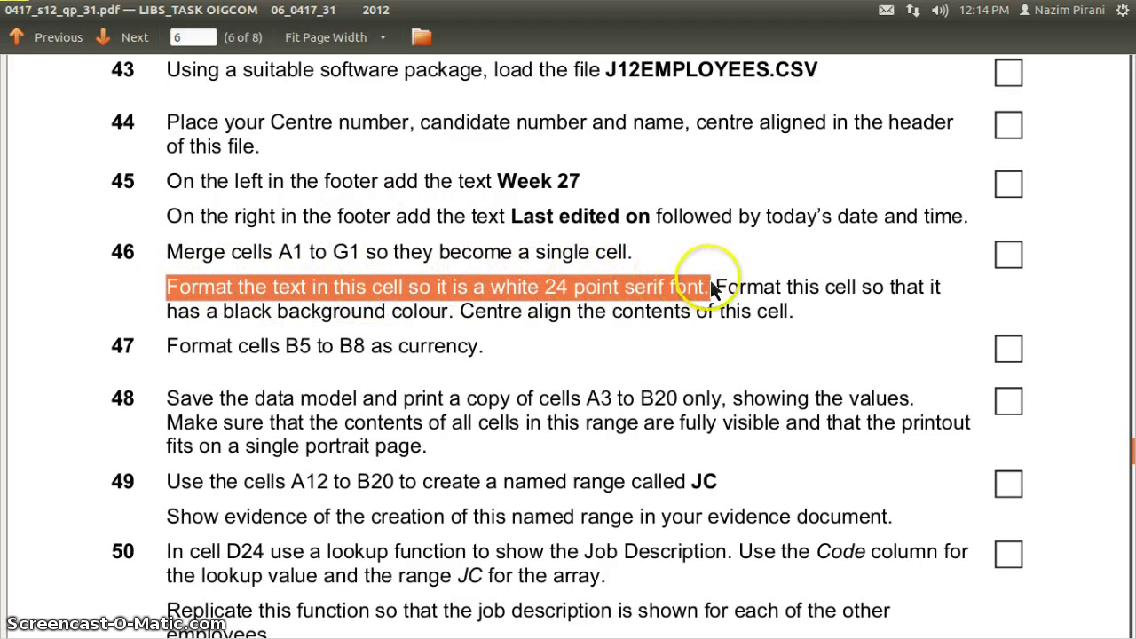
click(594, 359)
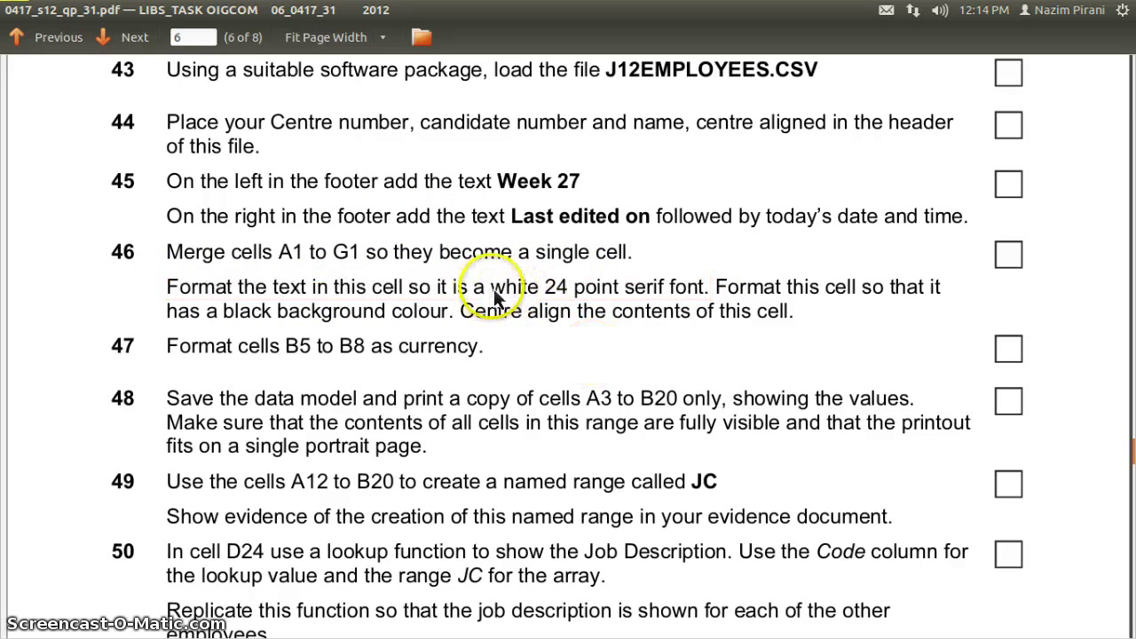
drag(491, 287, 710, 293)
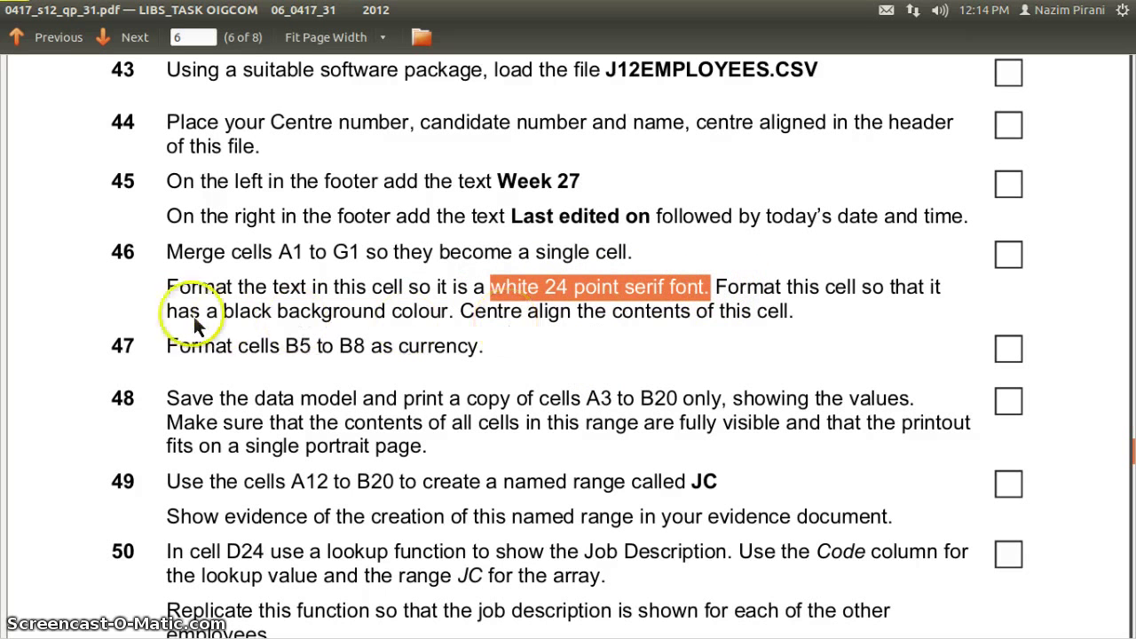
click(223, 310)
drag(223, 311, 472, 325)
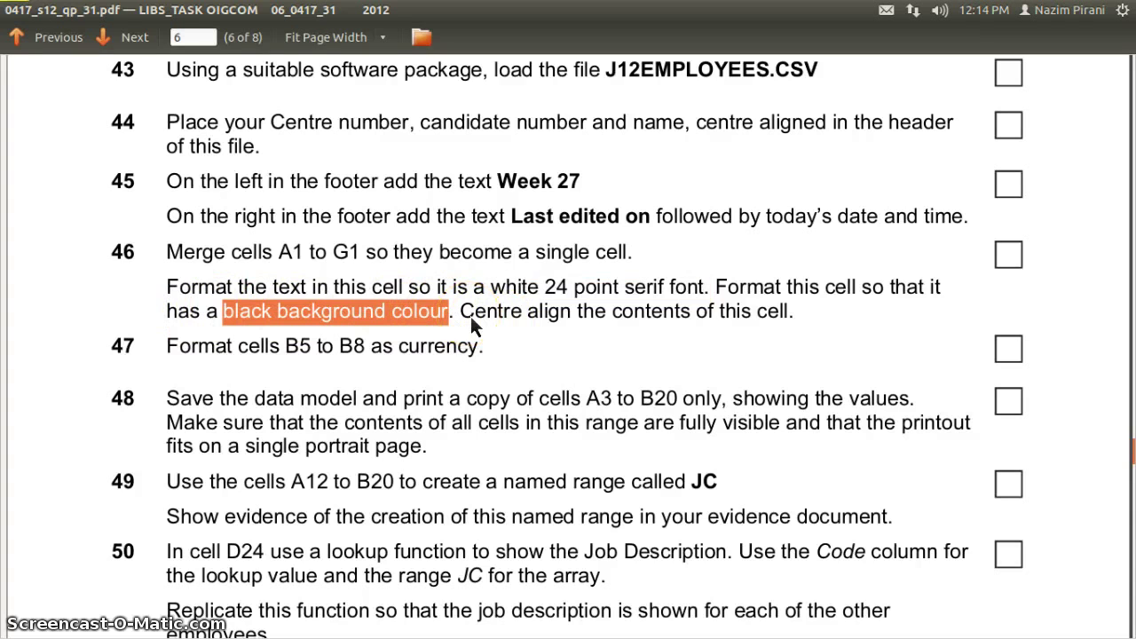
Return to the Calc spreadsheet and set the merged title cell's font to Sans-serif at size 24.
key(alt+Tab)
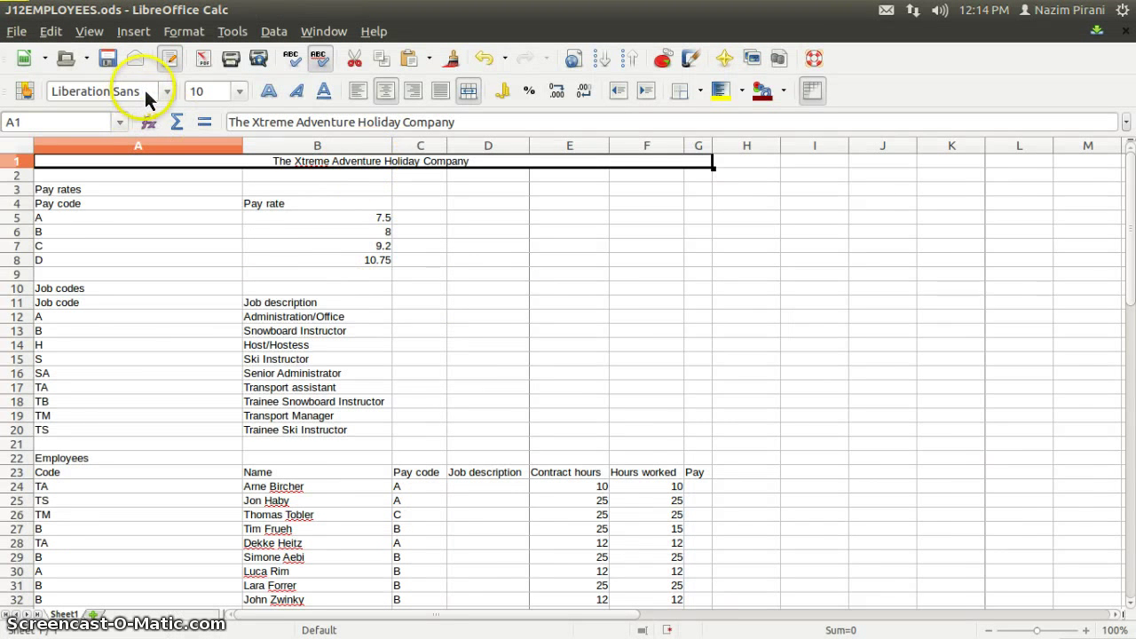
click(76, 93)
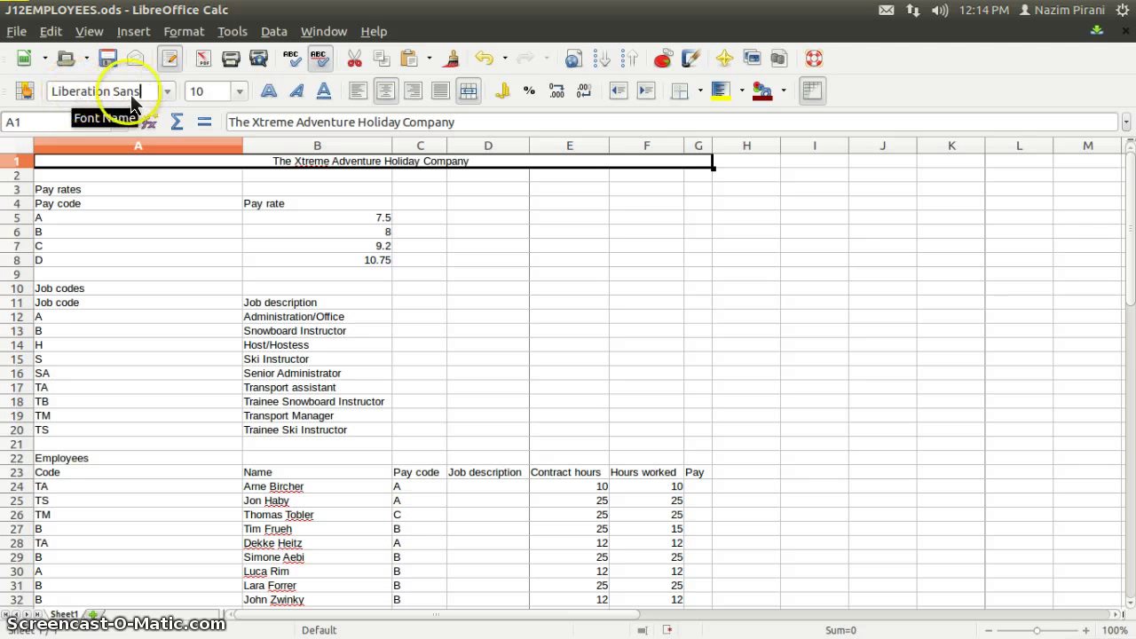
drag(139, 93, 84, 94)
drag(153, 102, 54, 102)
text(San)
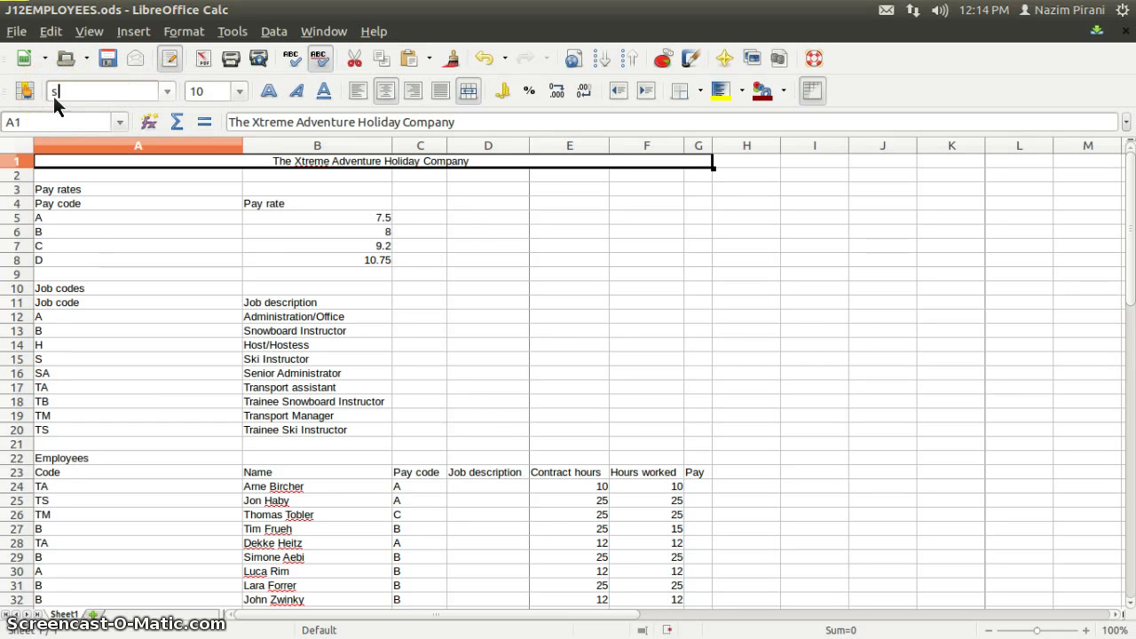
text(s-serif)
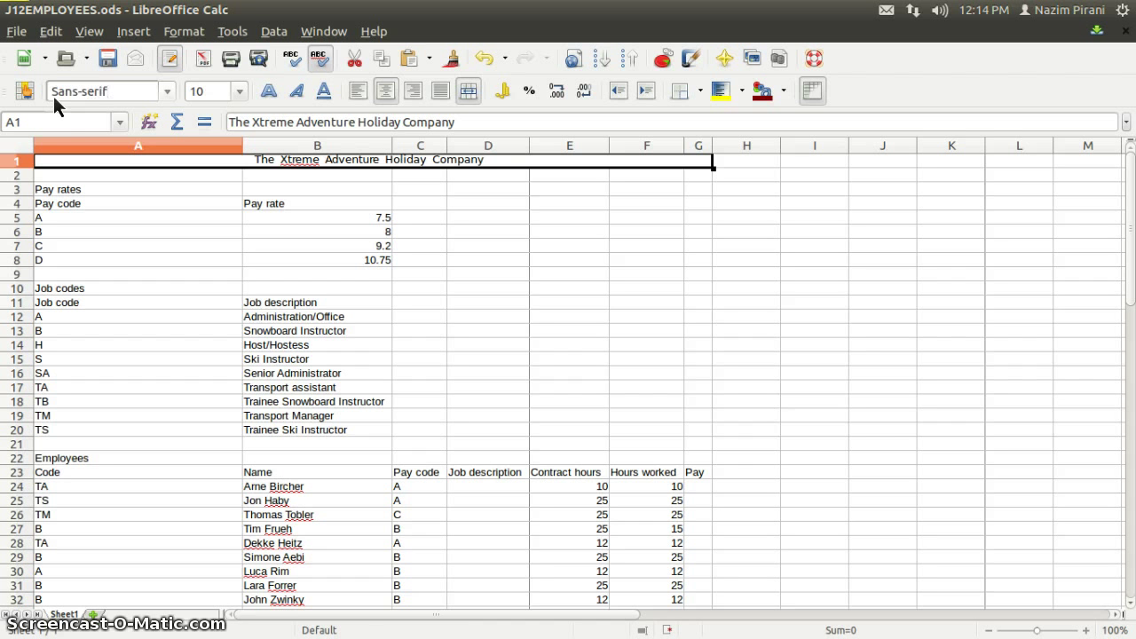
key(Return)
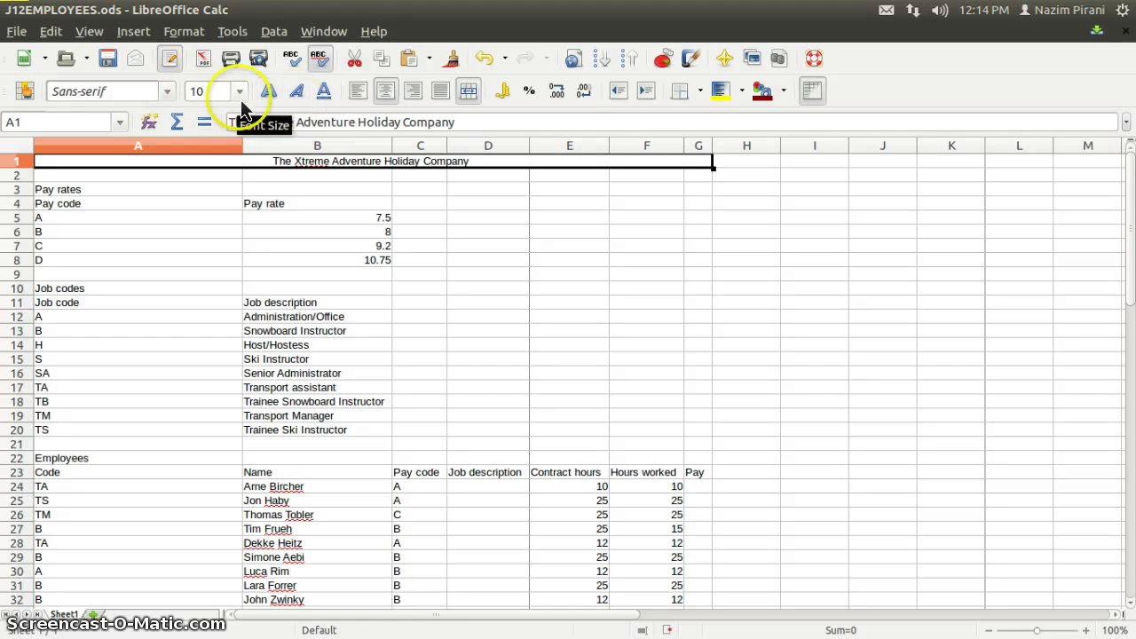
click(190, 92)
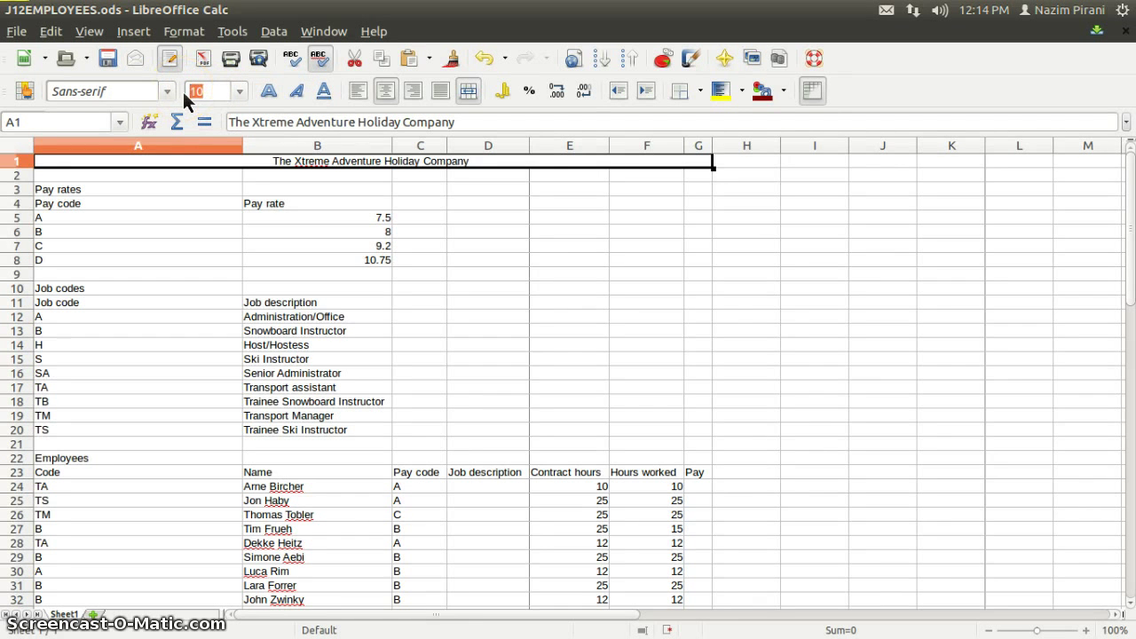
key(Return)
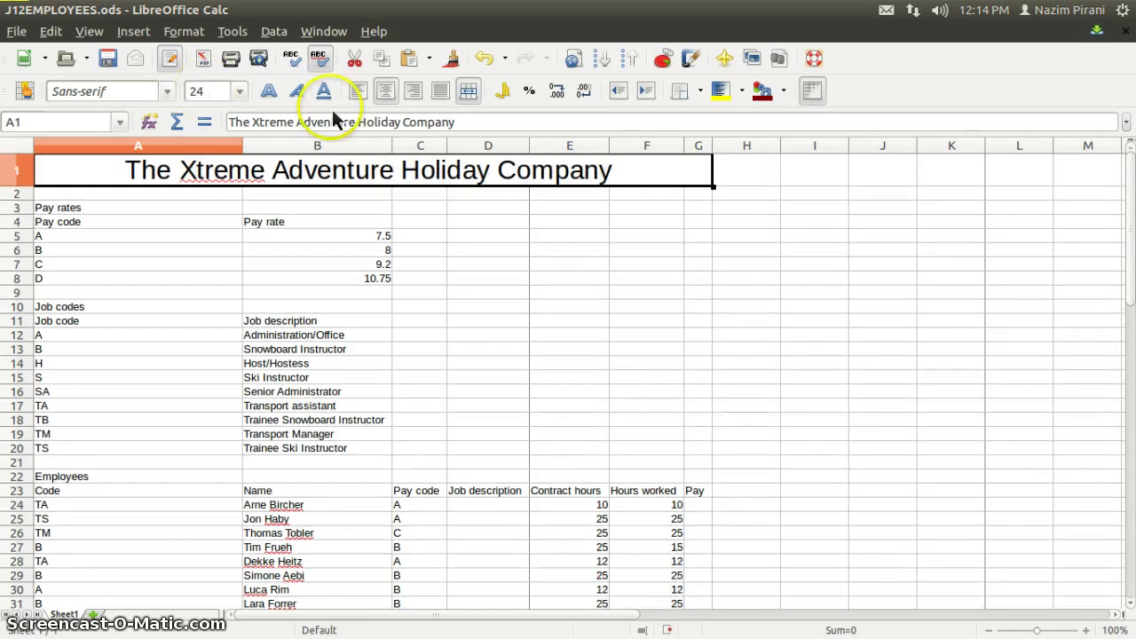
Give the merged title cell a black background with white text, and save the spreadsheet.
click(742, 98)
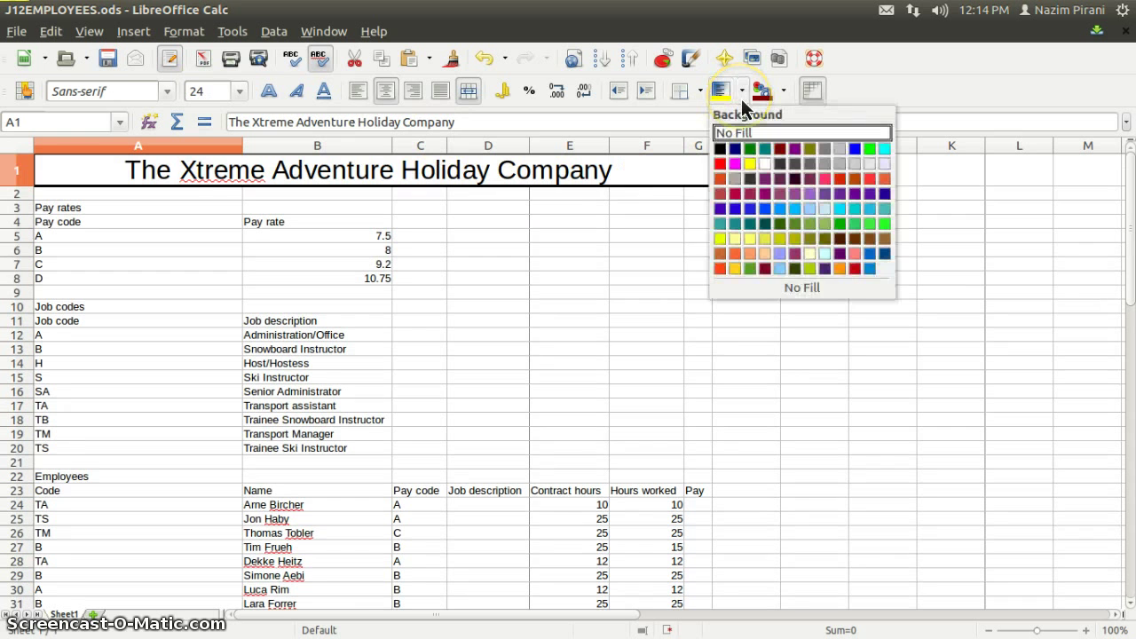
click(720, 149)
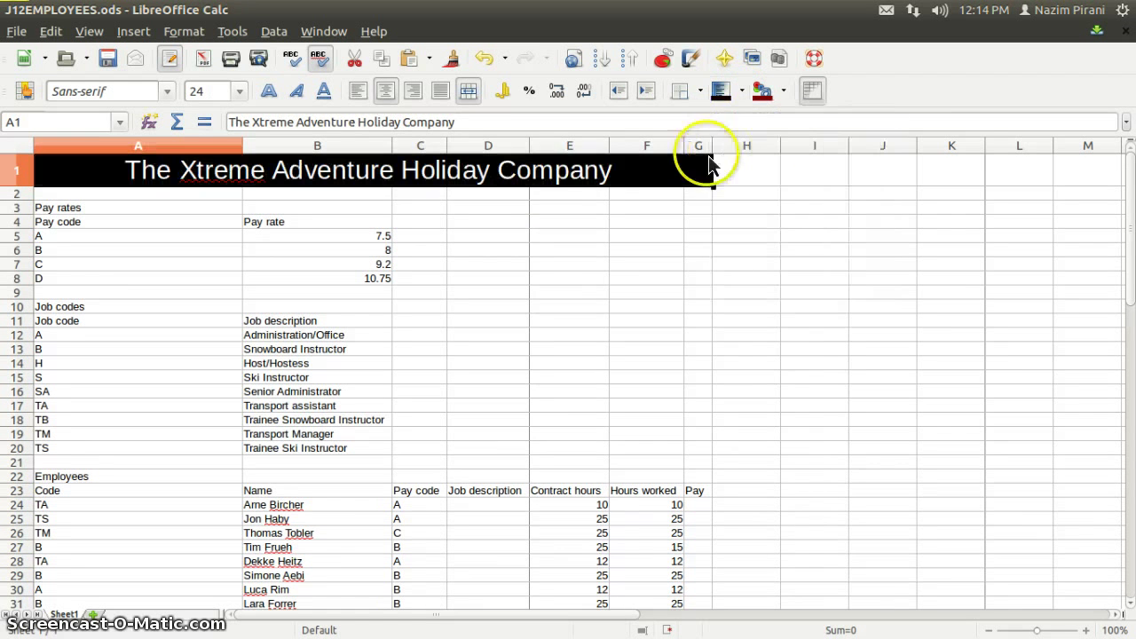
click(785, 92)
click(788, 144)
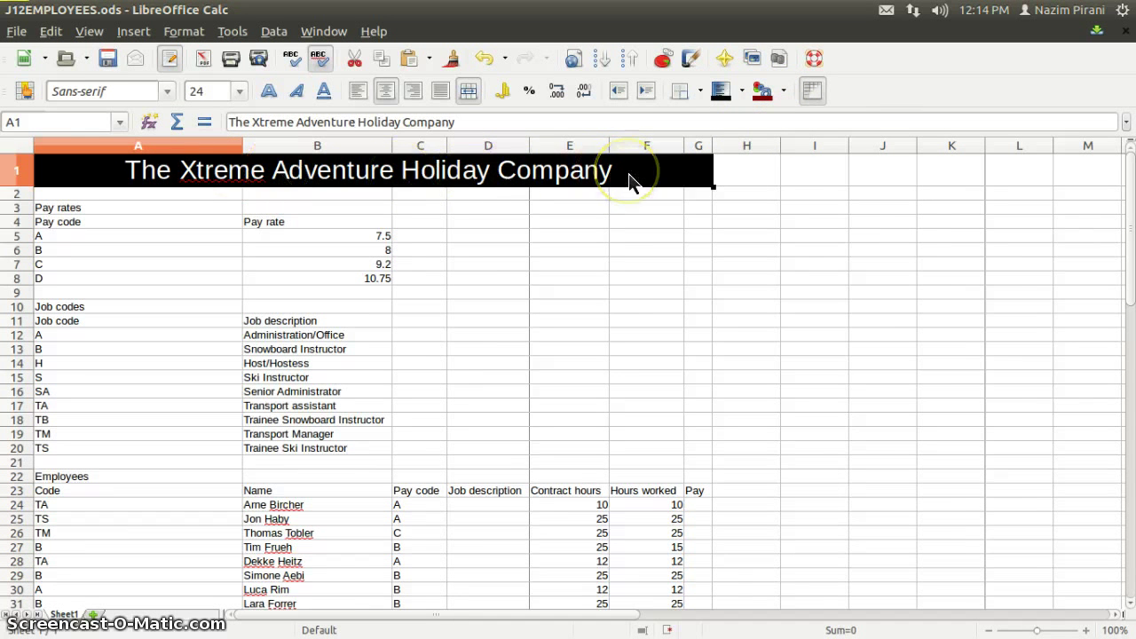
click(108, 59)
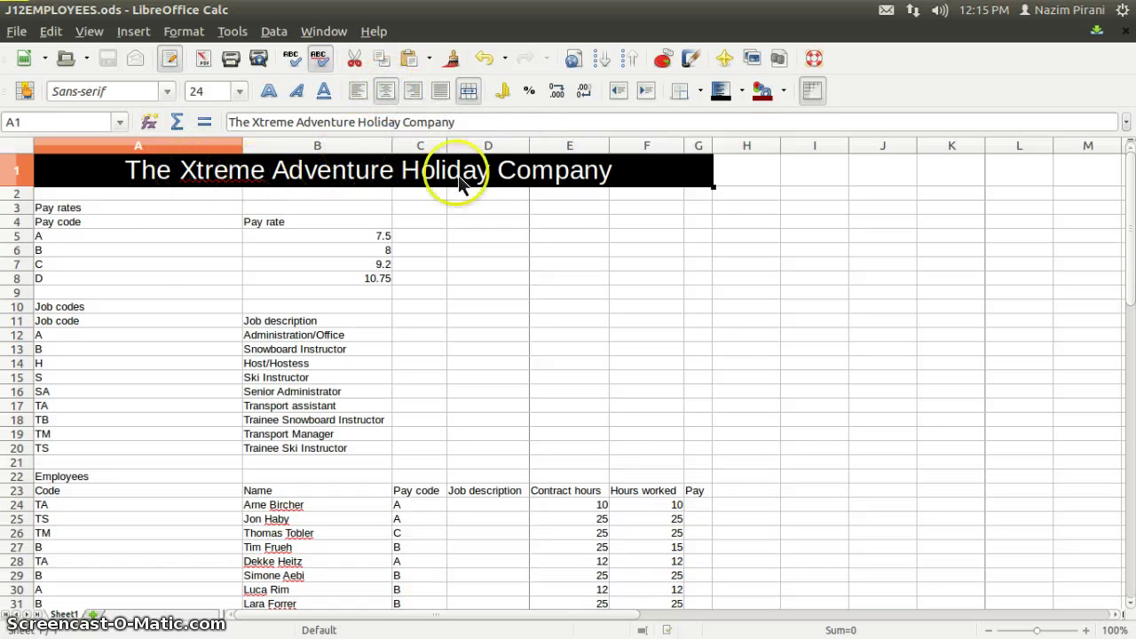
Switch to the exam PDF and read task 47 and the introduction's rule for currency values.
key(alt+Tab)
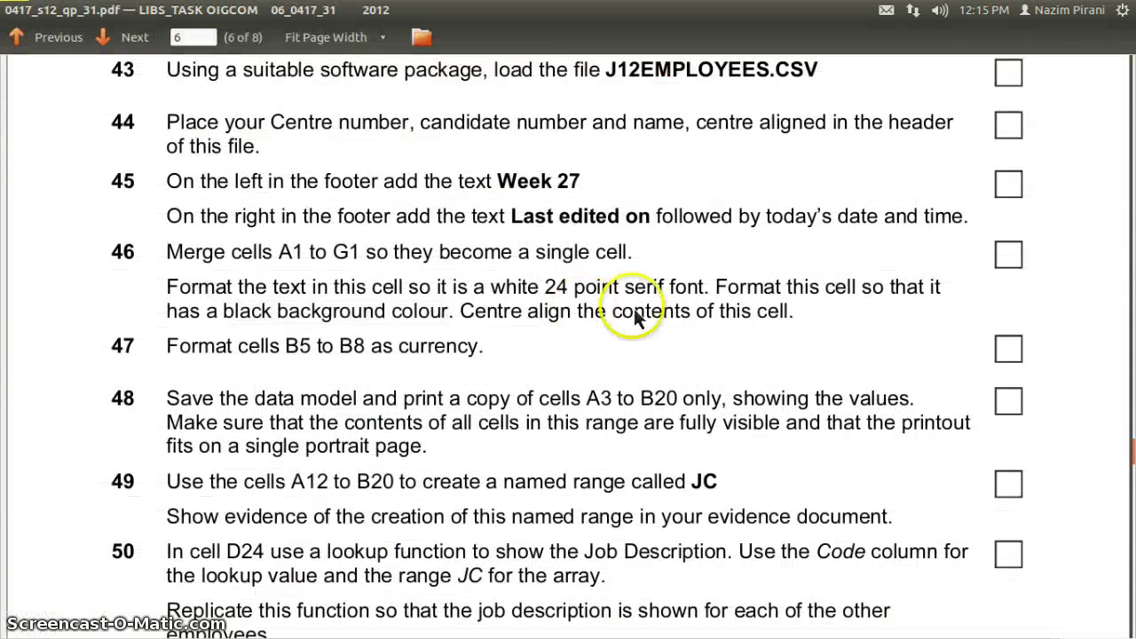
scroll(556, 263, down, 1)
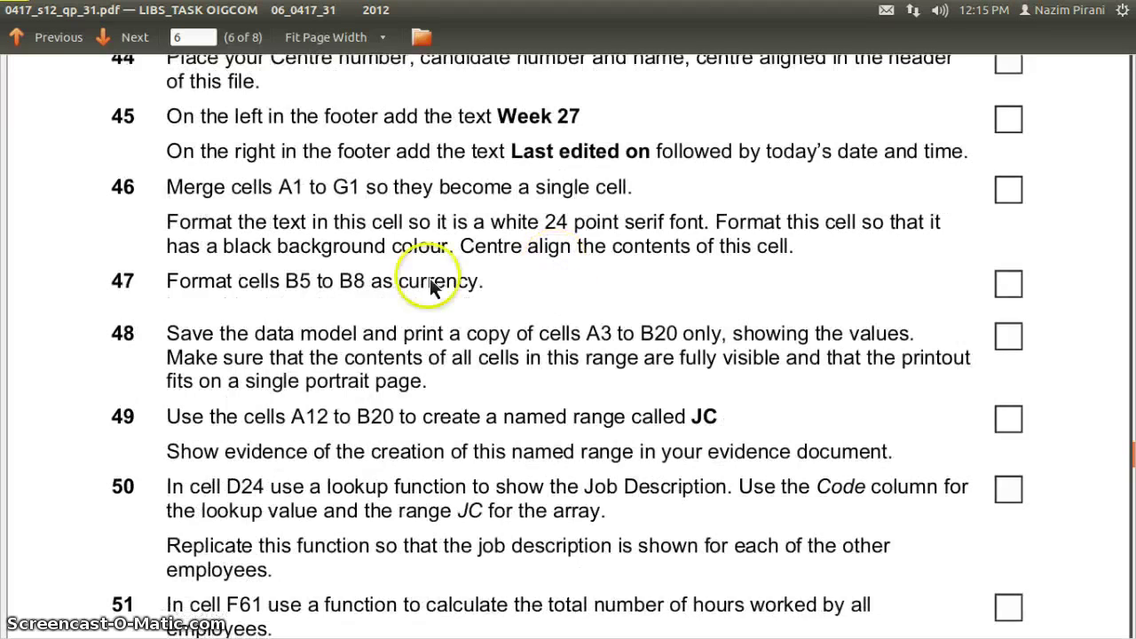
drag(168, 289, 495, 296)
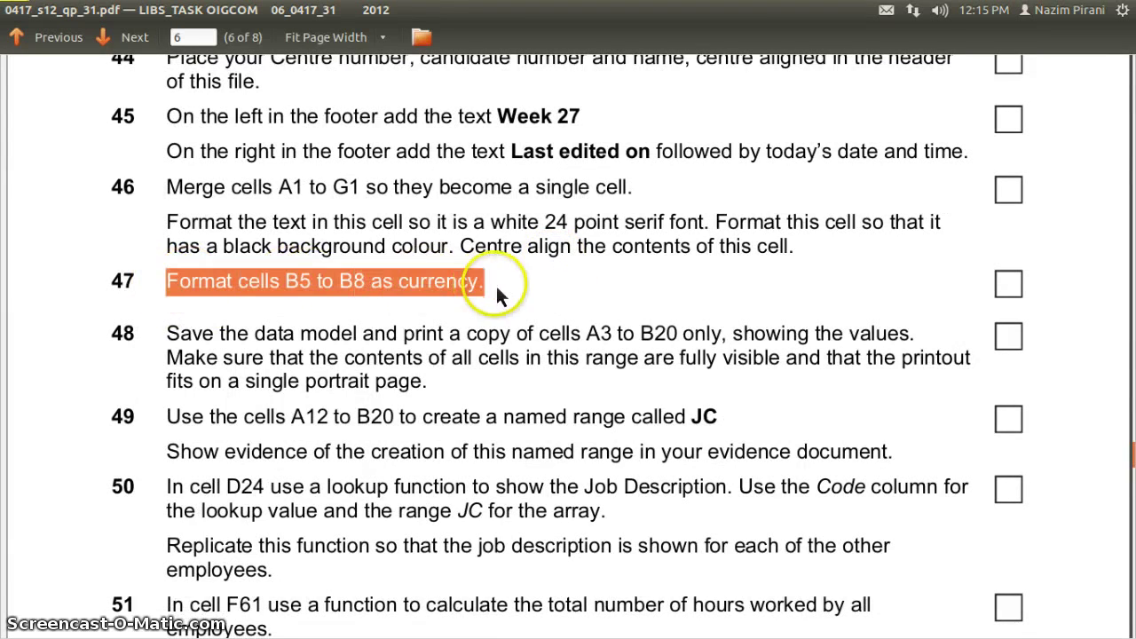
scroll(542, 295, up, 10)
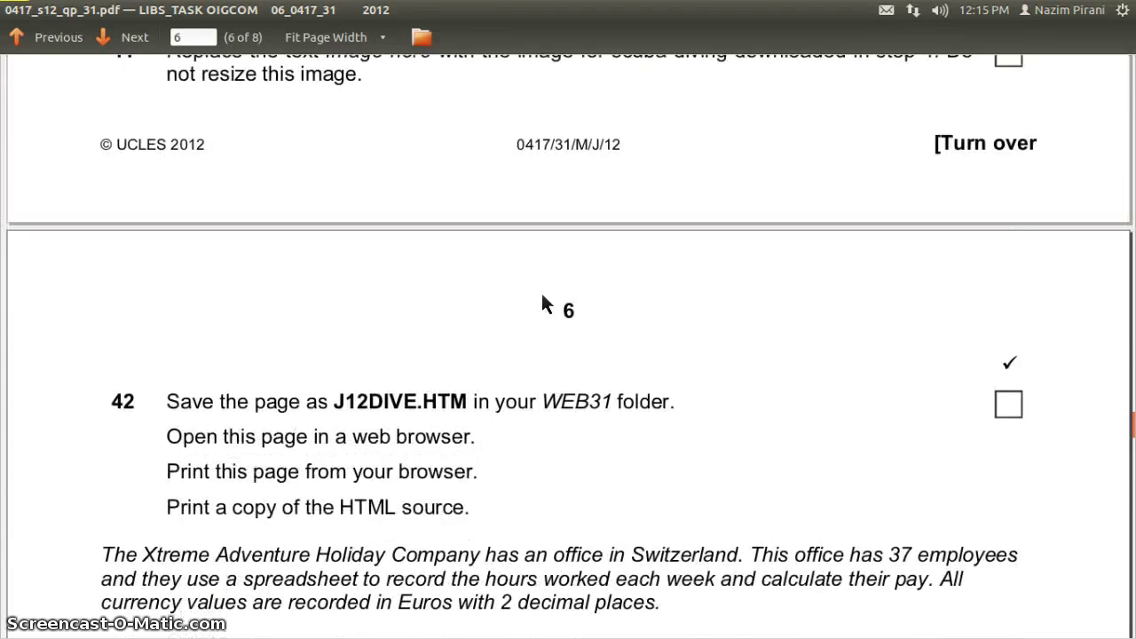
scroll(542, 295, down, 4)
scroll(543, 295, down, 3)
scroll(542, 295, up, 1)
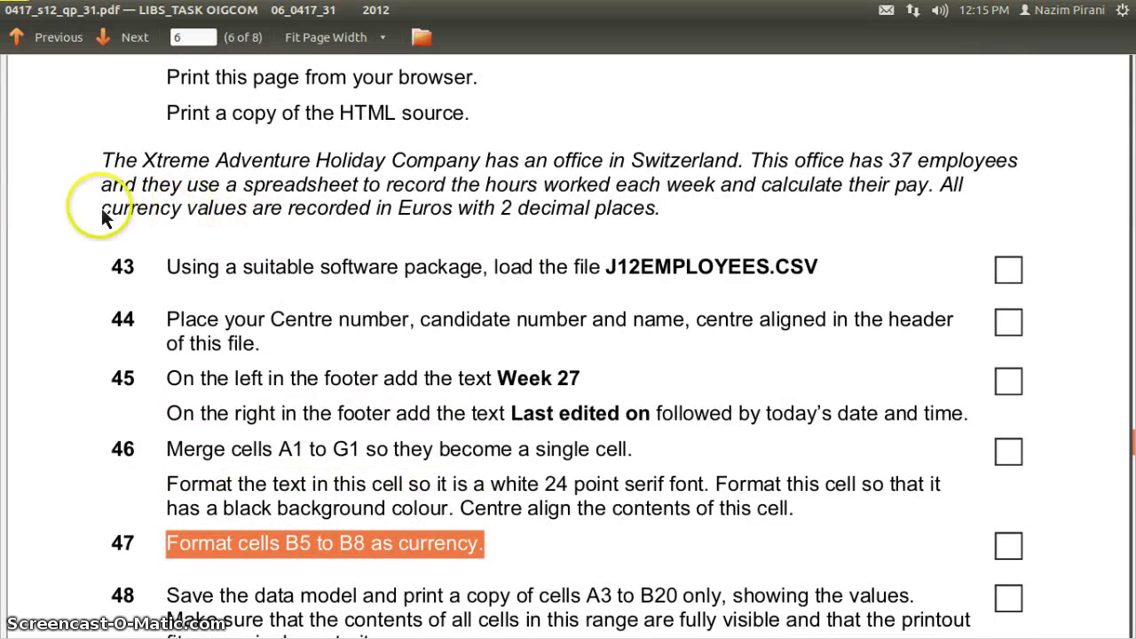
Highlight the introduction's rule about Euros with 2 decimal places and reread which cells task 47 wants formatted as currency.
drag(101, 208, 667, 210)
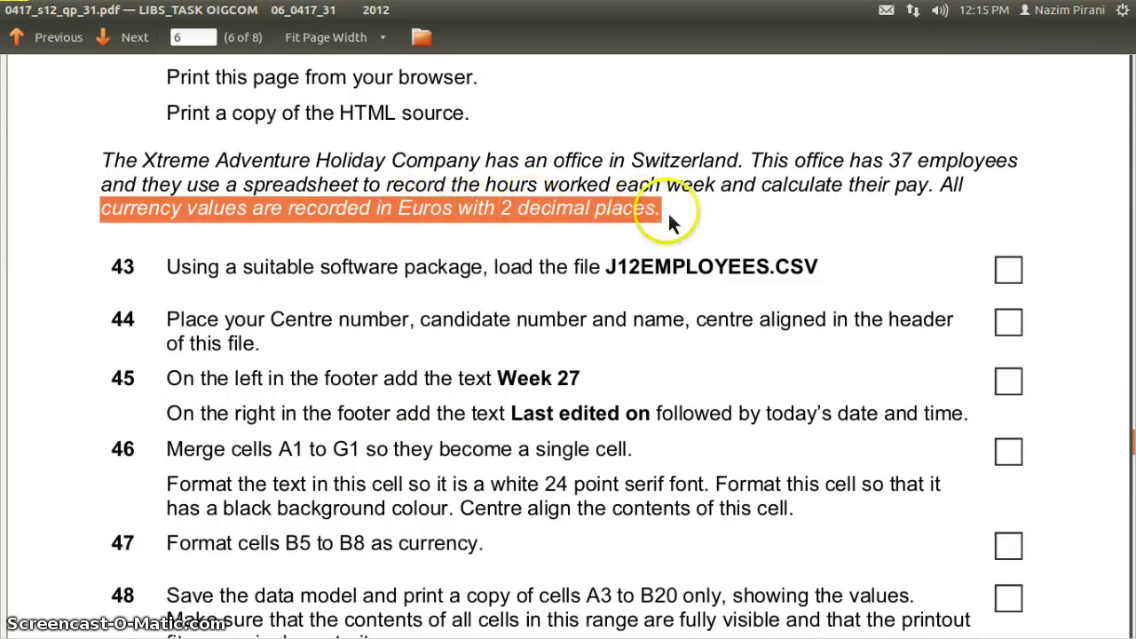
scroll(546, 257, down, 3)
scroll(546, 255, down, 5)
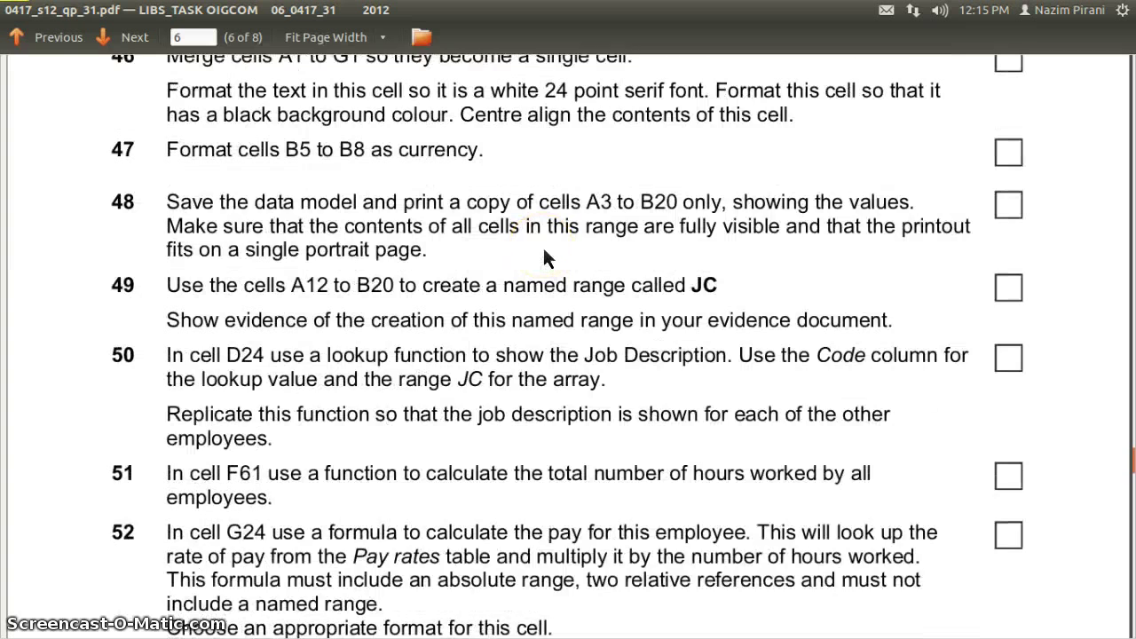
scroll(543, 248, up, 2)
click(173, 160)
drag(160, 157, 497, 176)
Return to the Calc spreadsheet and select the pay rate values in B5:B8.
key(alt+Tab)
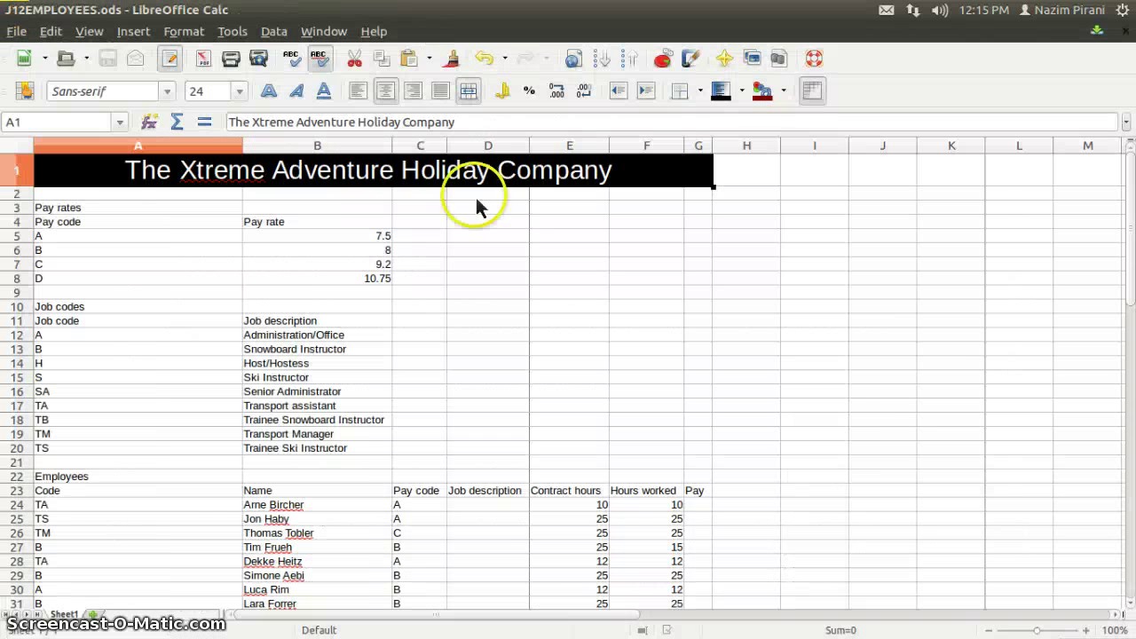
click(278, 238)
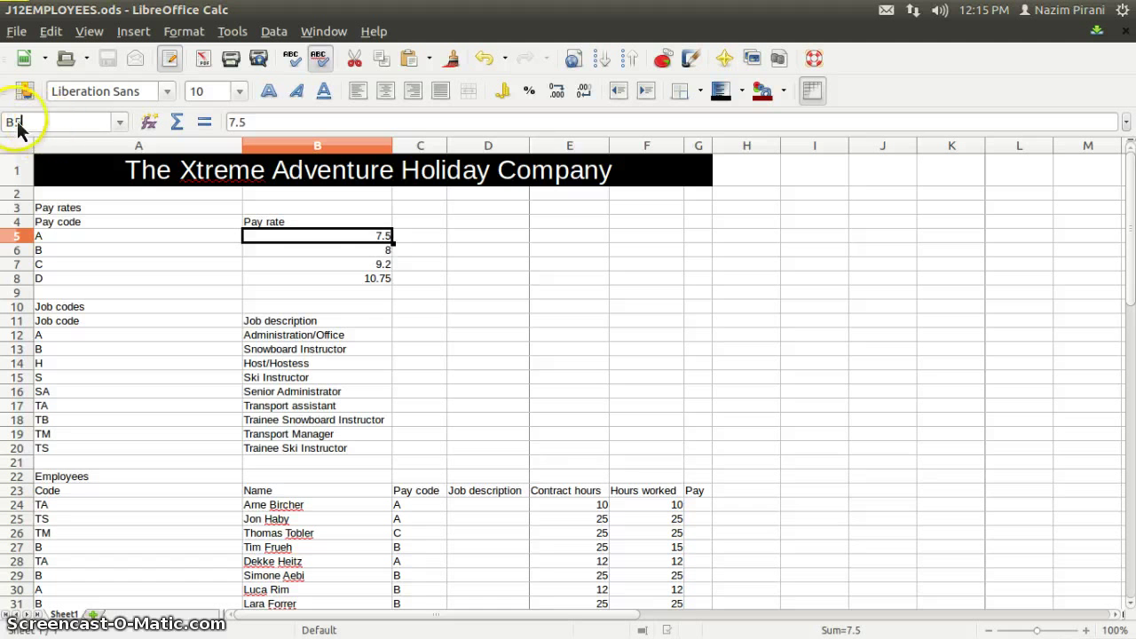
click(325, 281)
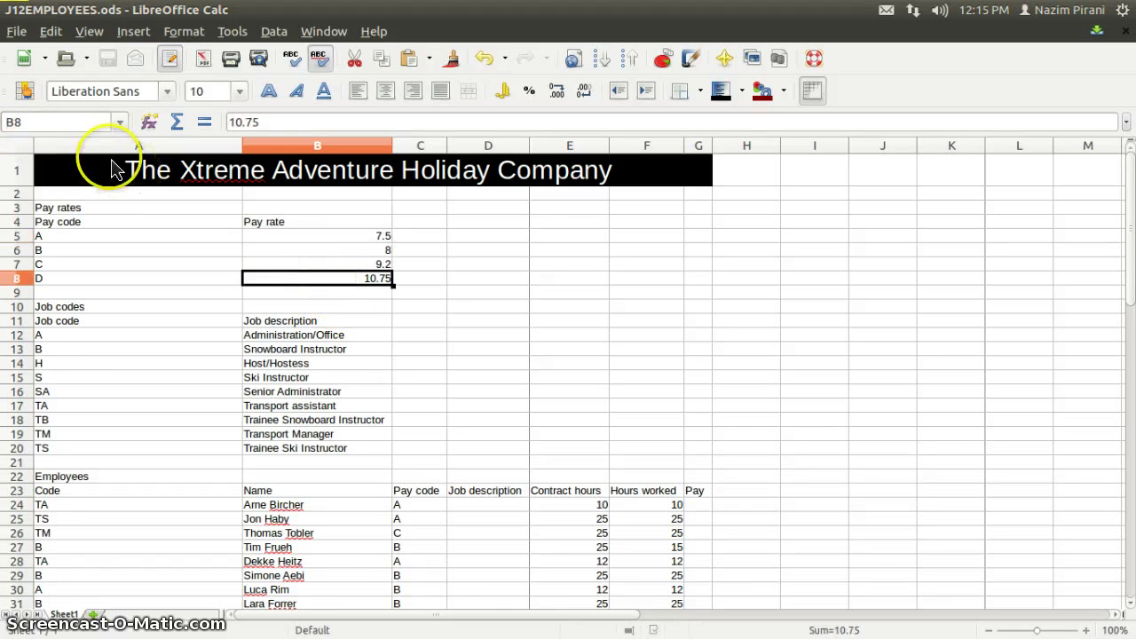
click(36, 122)
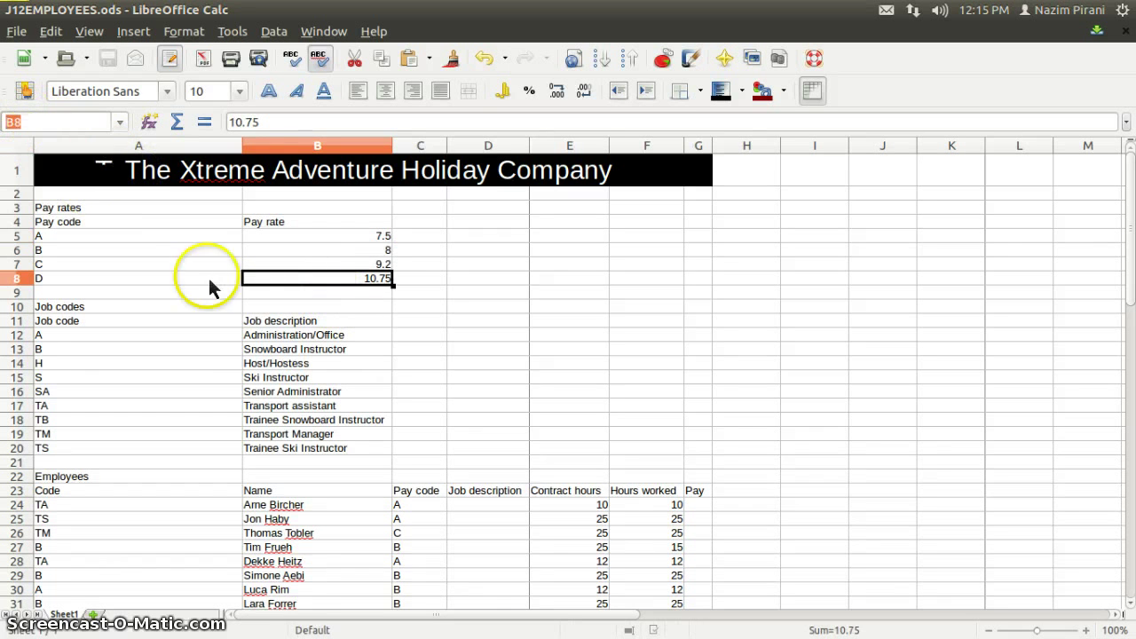
drag(317, 236, 324, 287)
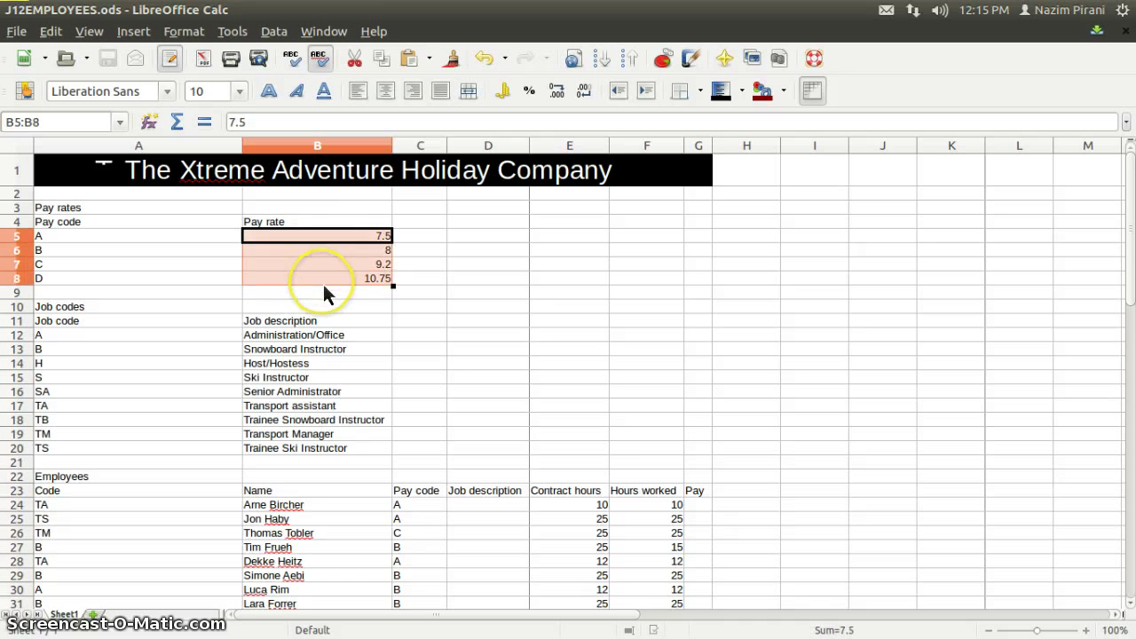
Open the cell formatting settings for the selected pay rates and choose the Currency number category.
click(182, 32)
click(190, 74)
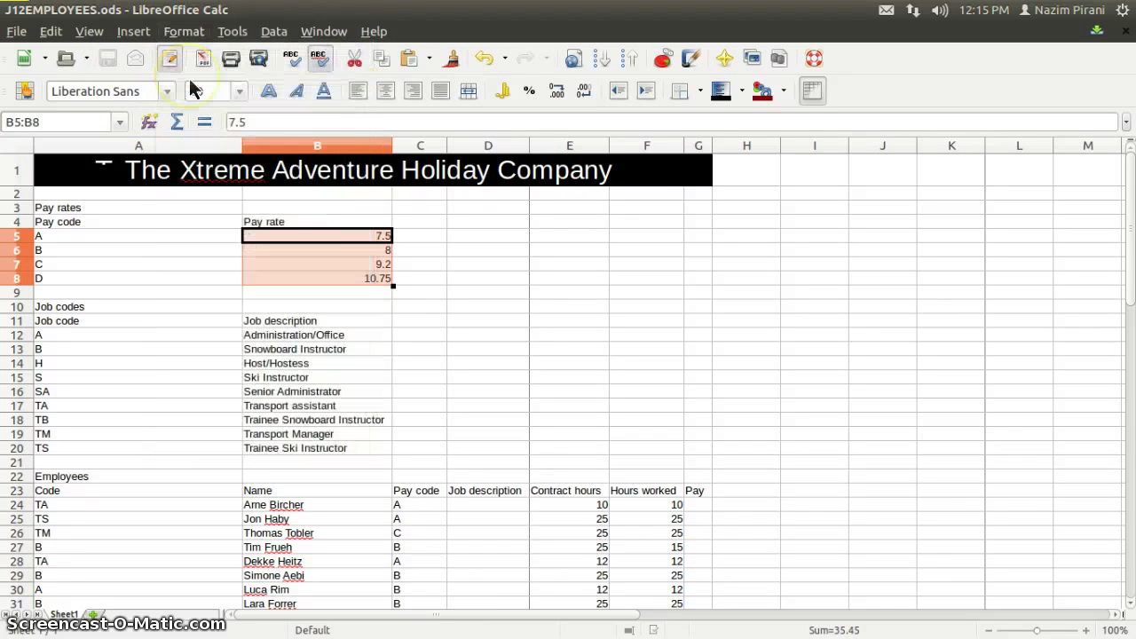
click(195, 89)
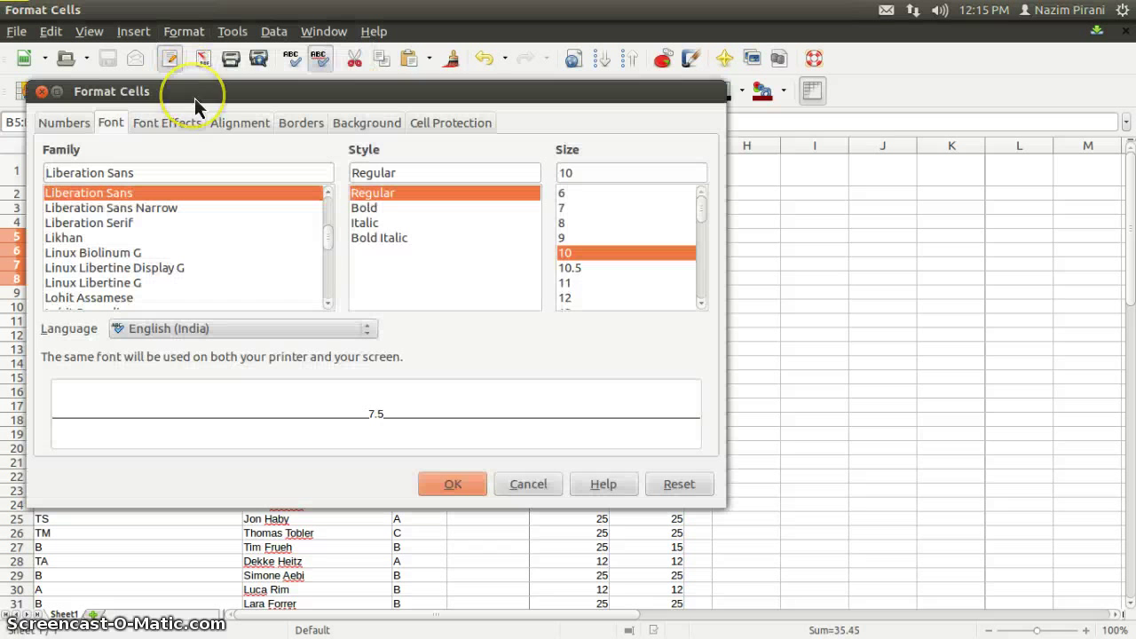
key(ctrl+Page_Up)
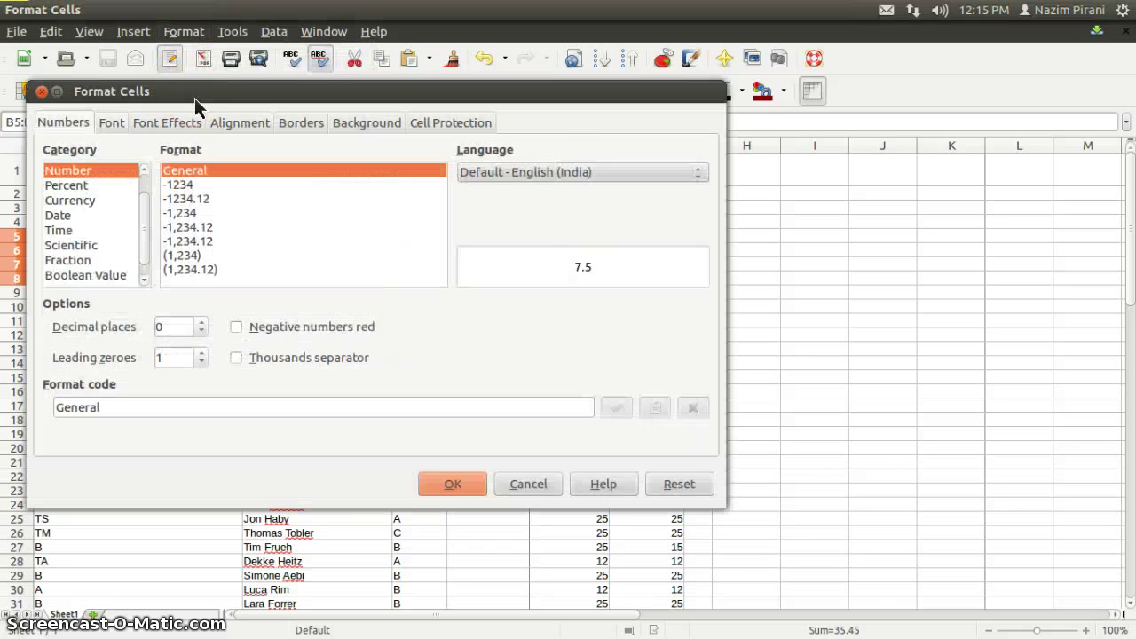
key(Down)
key(Down)
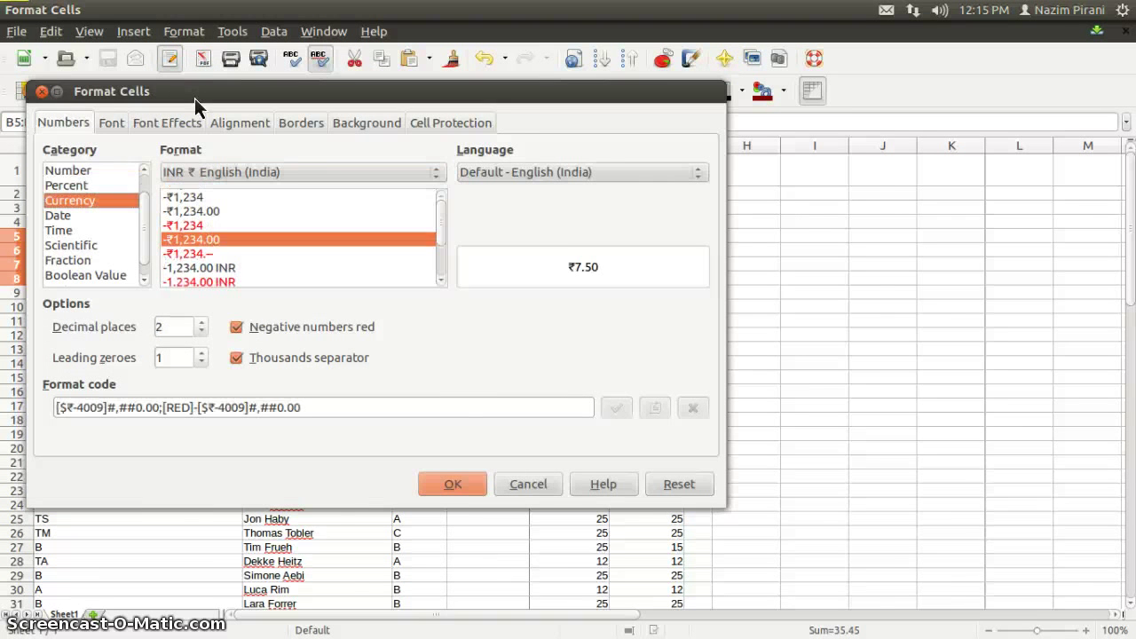
Apply the EUR € English (Ireland) currency format with 2 decimal places to the pay rates, and save the spreadsheet.
click(302, 176)
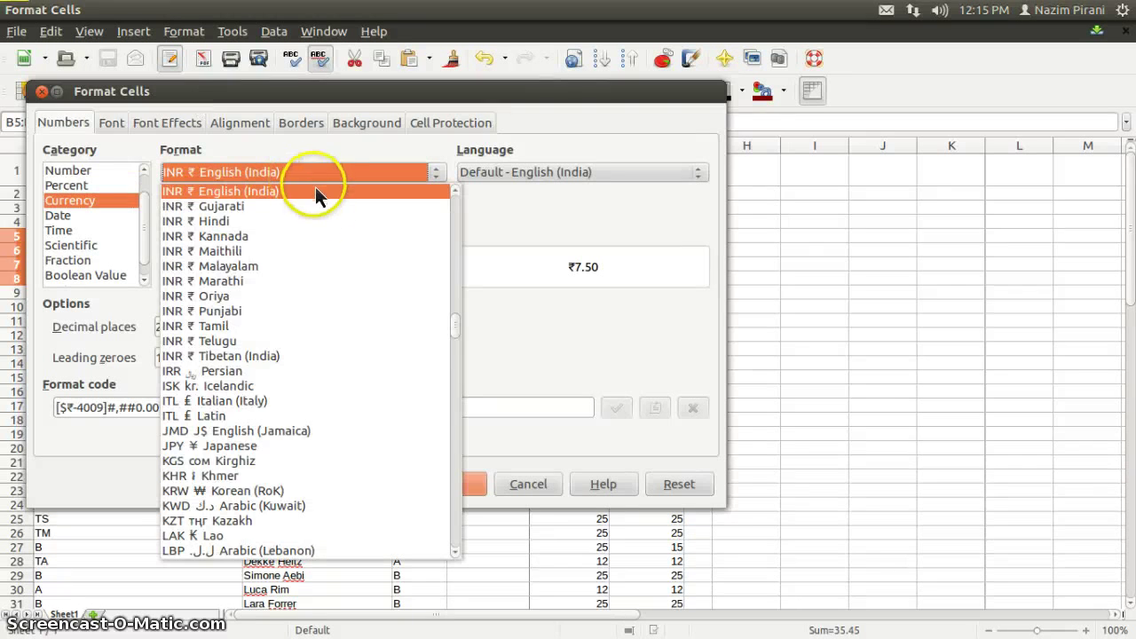
scroll(318, 203, up, 12)
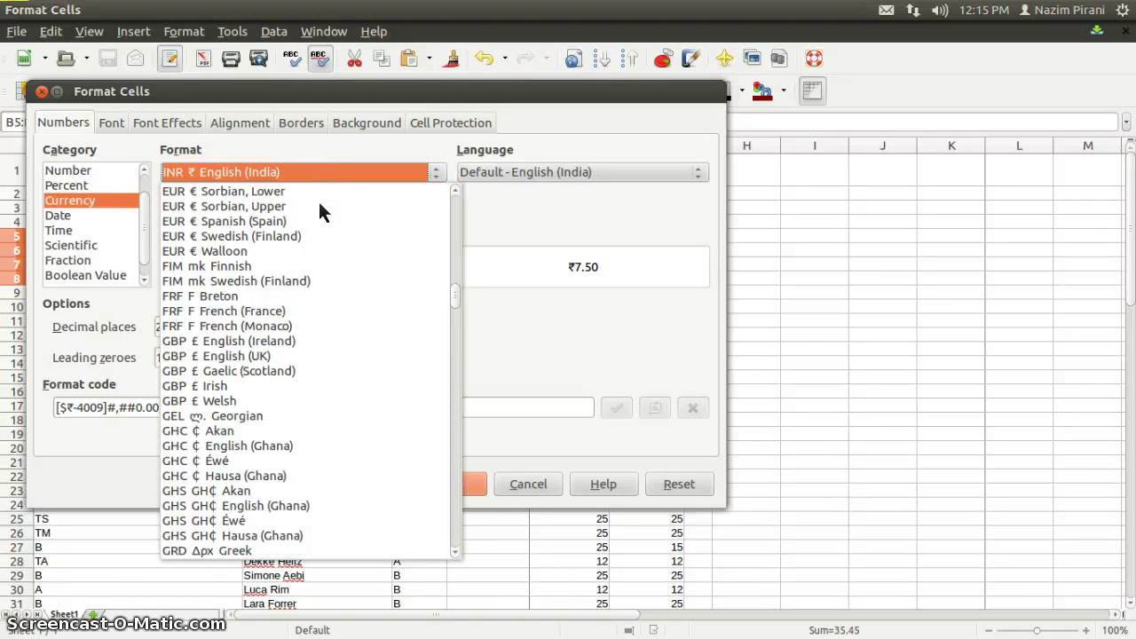
scroll(318, 198, up, 6)
scroll(318, 199, up, 6)
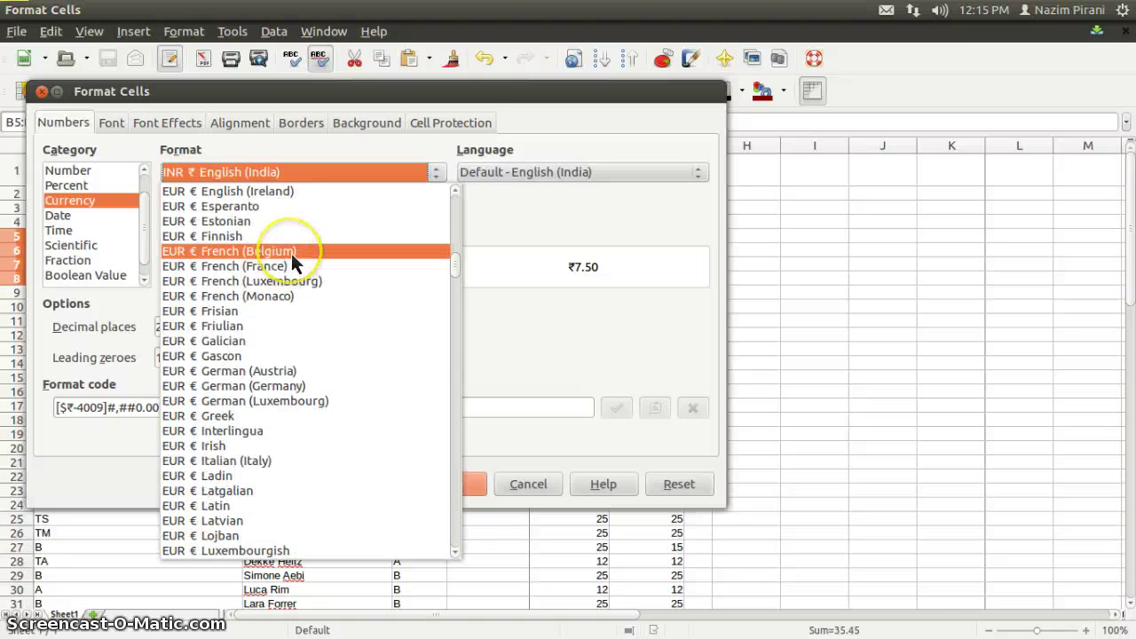
scroll(292, 258, up, 5)
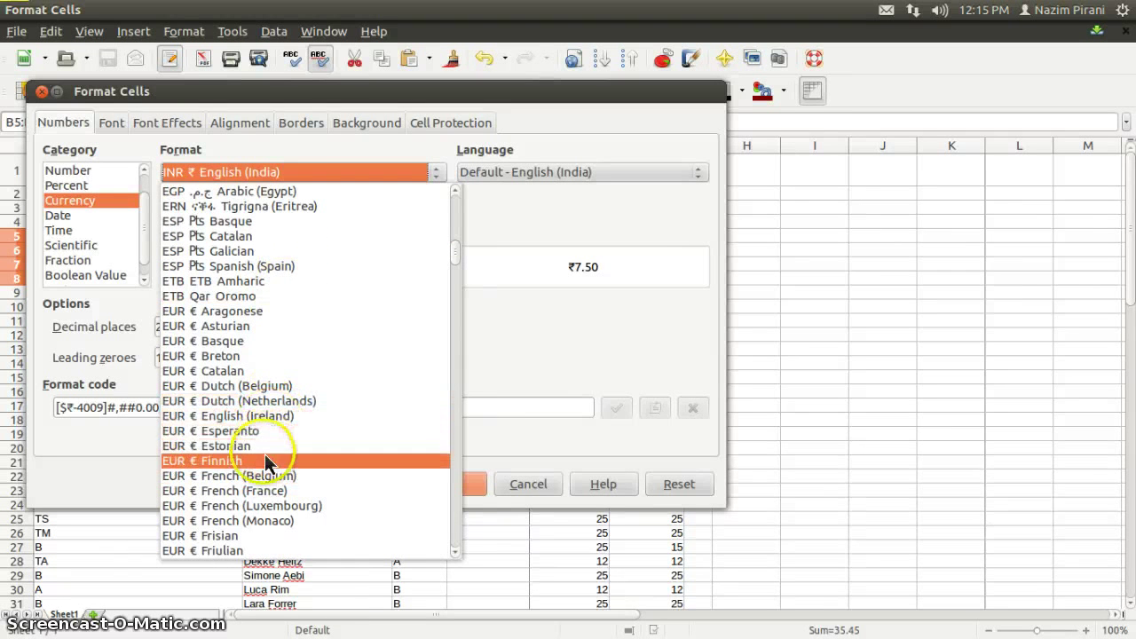
click(265, 418)
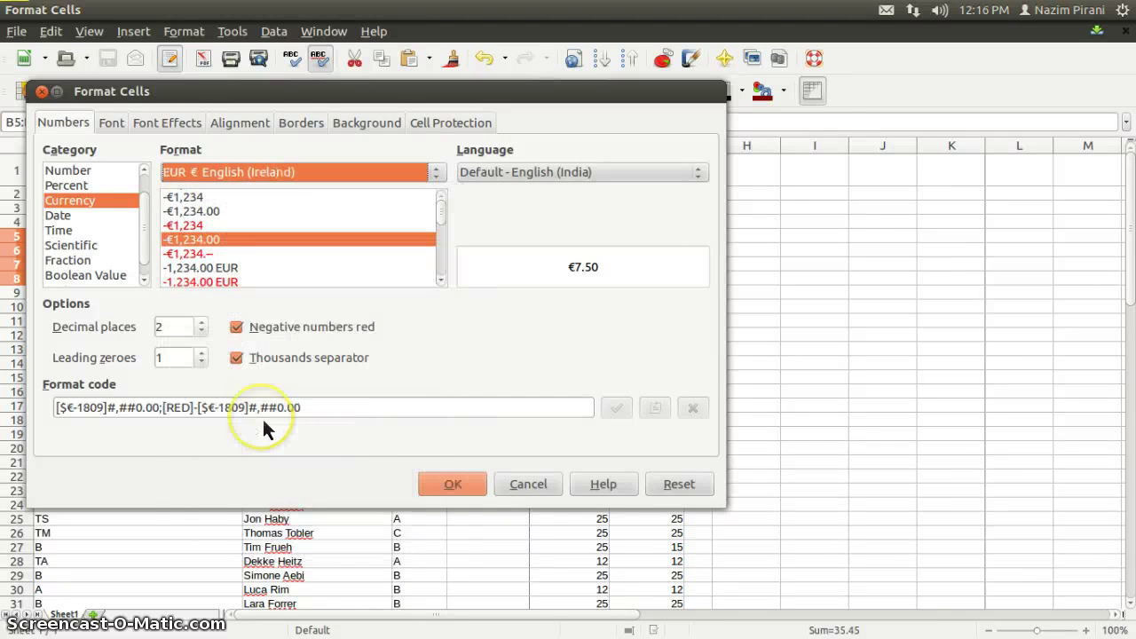
double_click(170, 333)
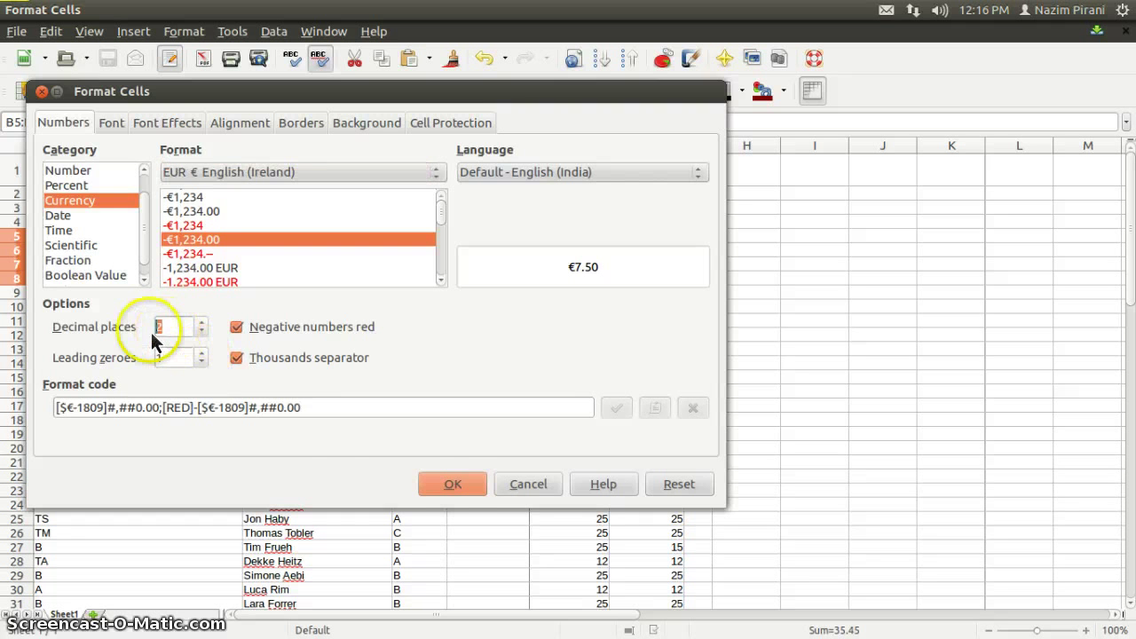
click(452, 488)
click(108, 58)
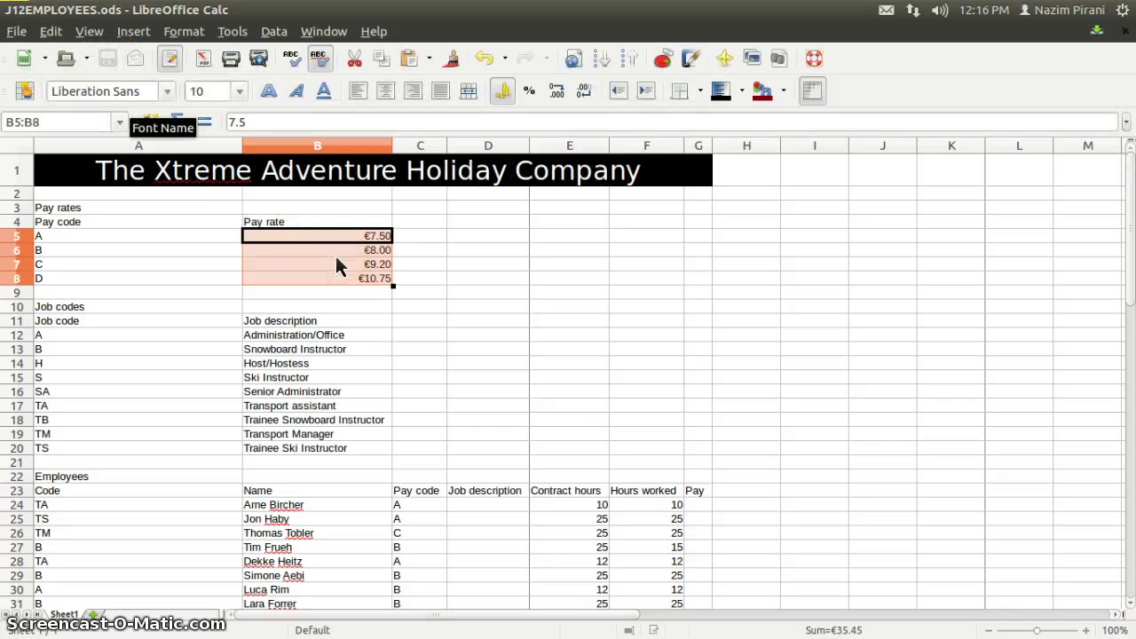
Switch to the exam PDF and read task 48's instruction on saving and on which cells to print.
key(alt+Tab)
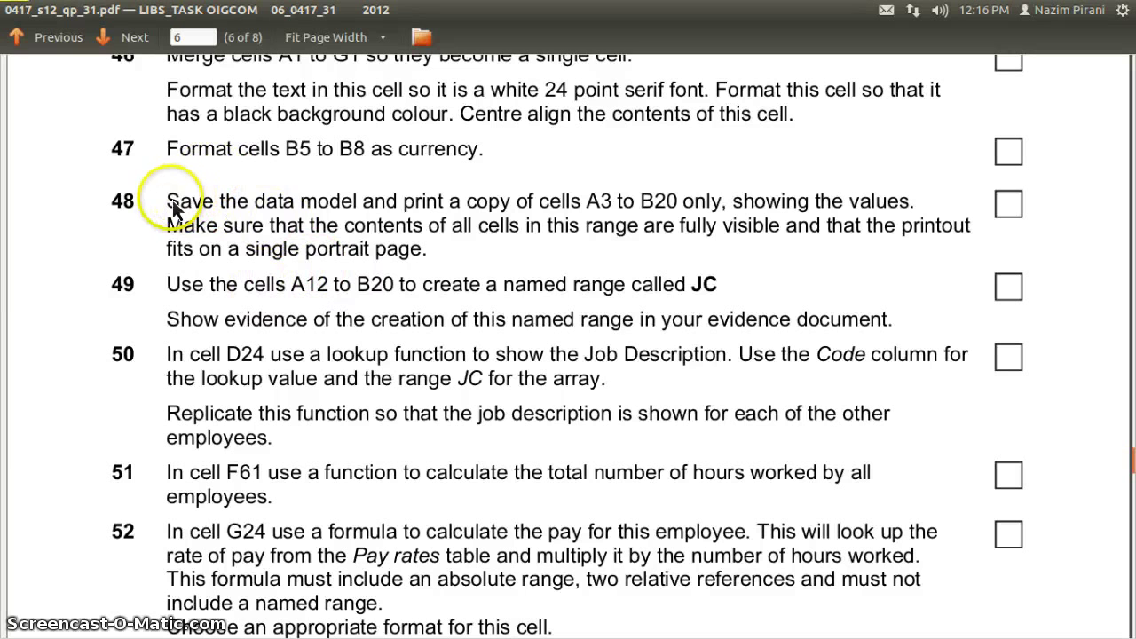
drag(168, 202, 733, 218)
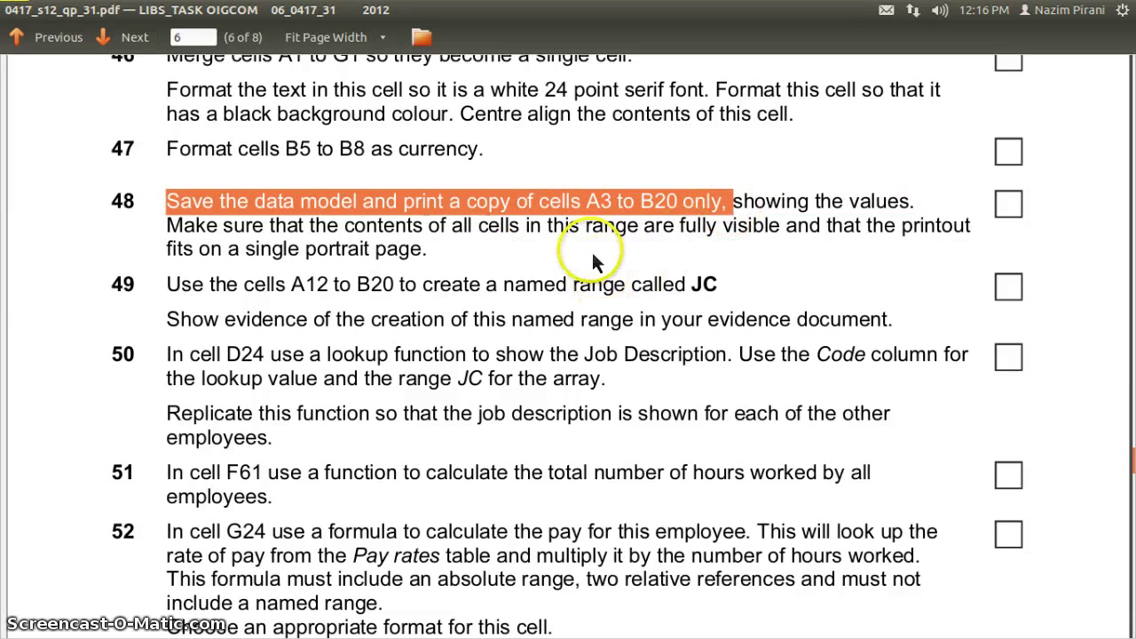
key(alt)
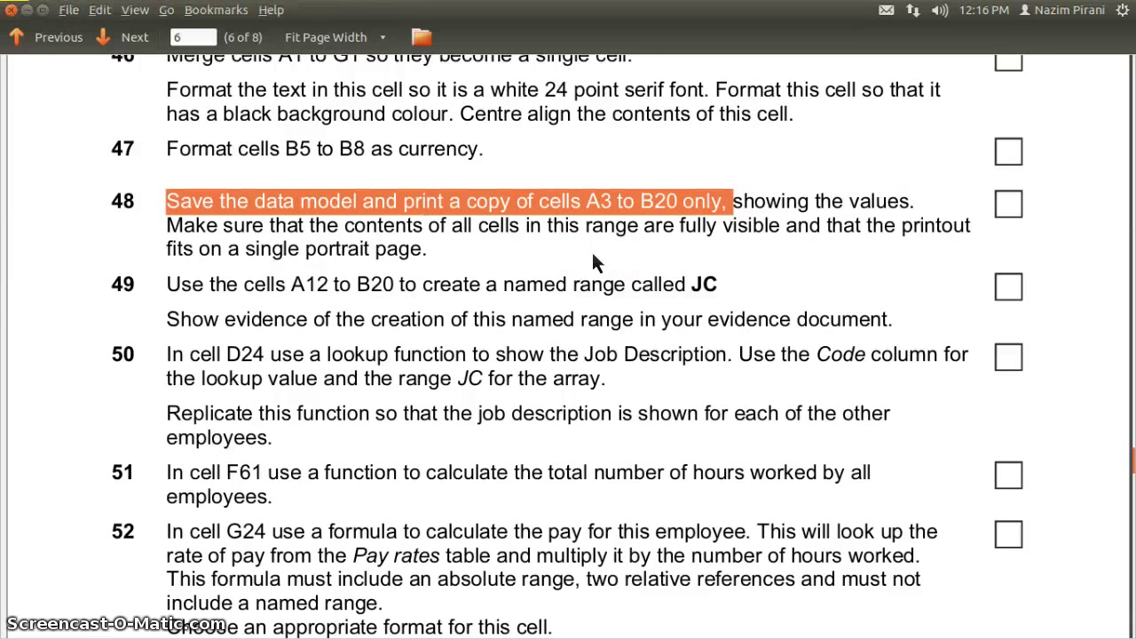
Return to the Calc spreadsheet and select the range A3:B20 covering the pay rates and job codes.
key(alt+Tab)
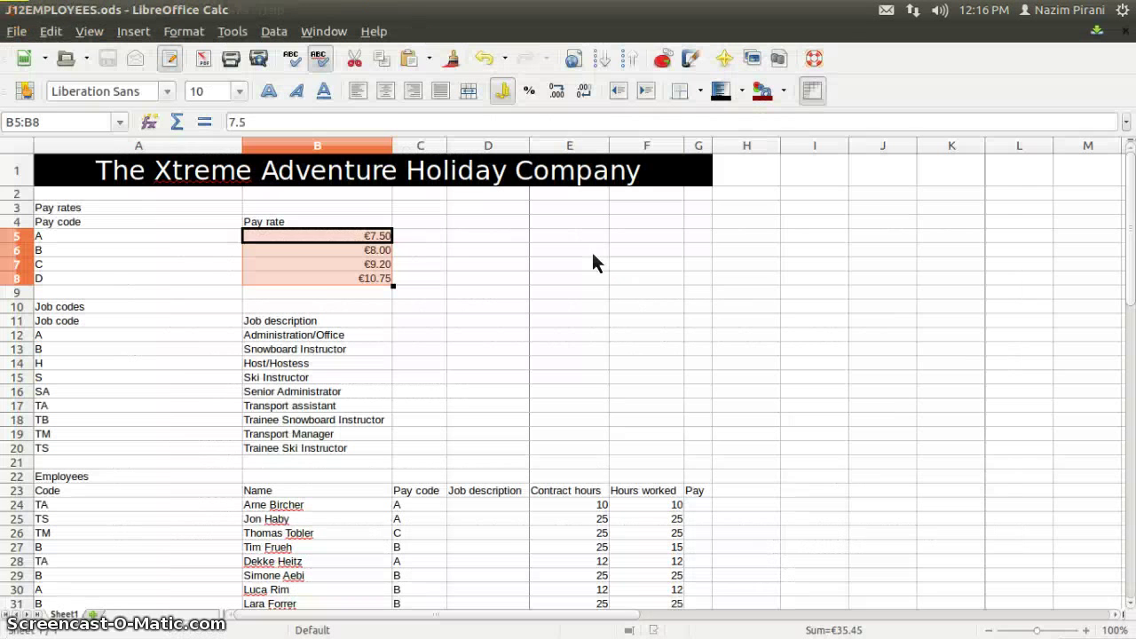
click(85, 210)
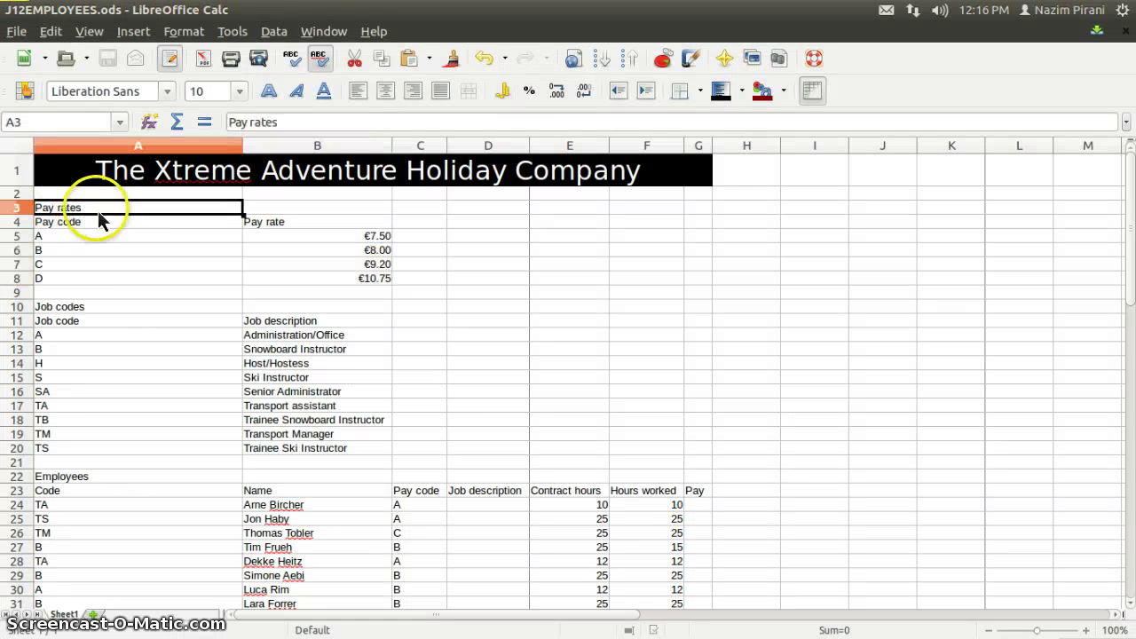
click(13, 121)
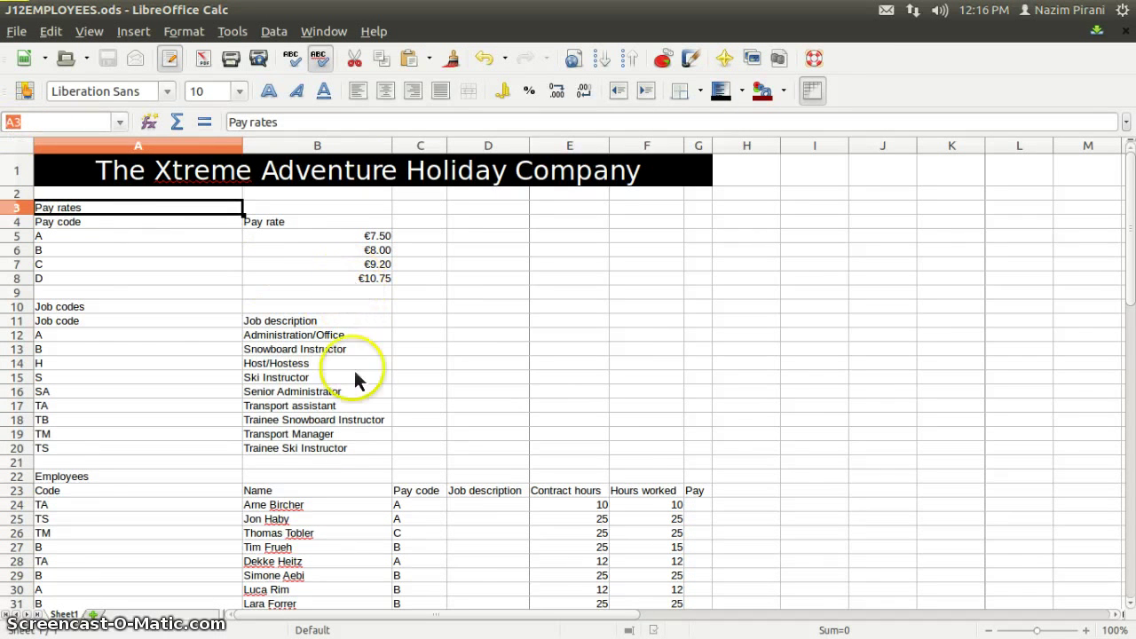
click(361, 451)
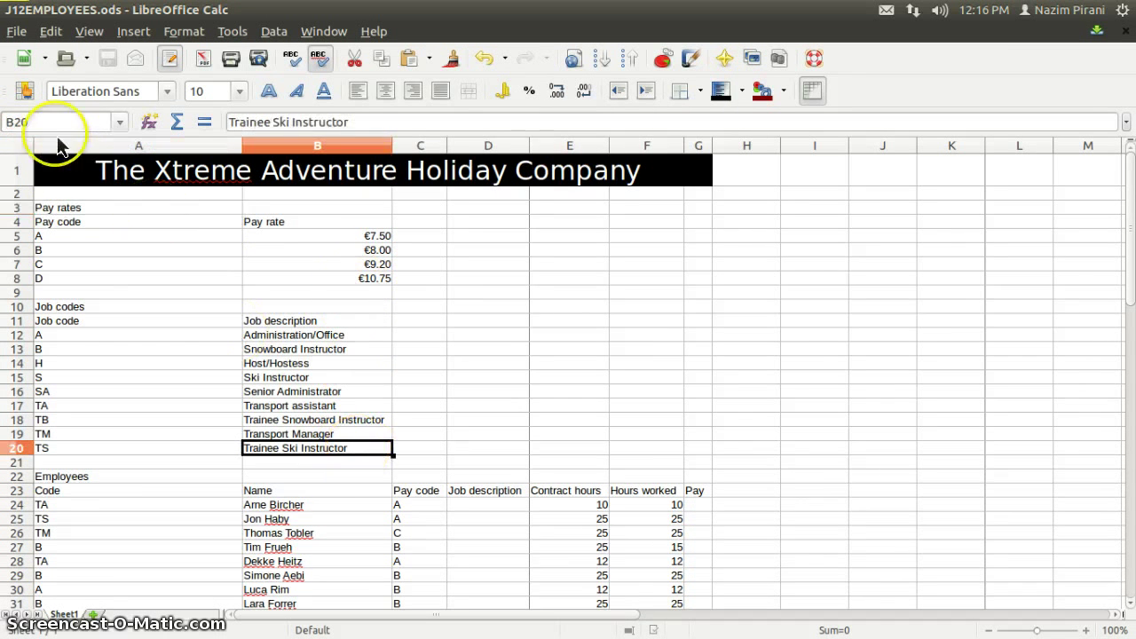
click(4, 126)
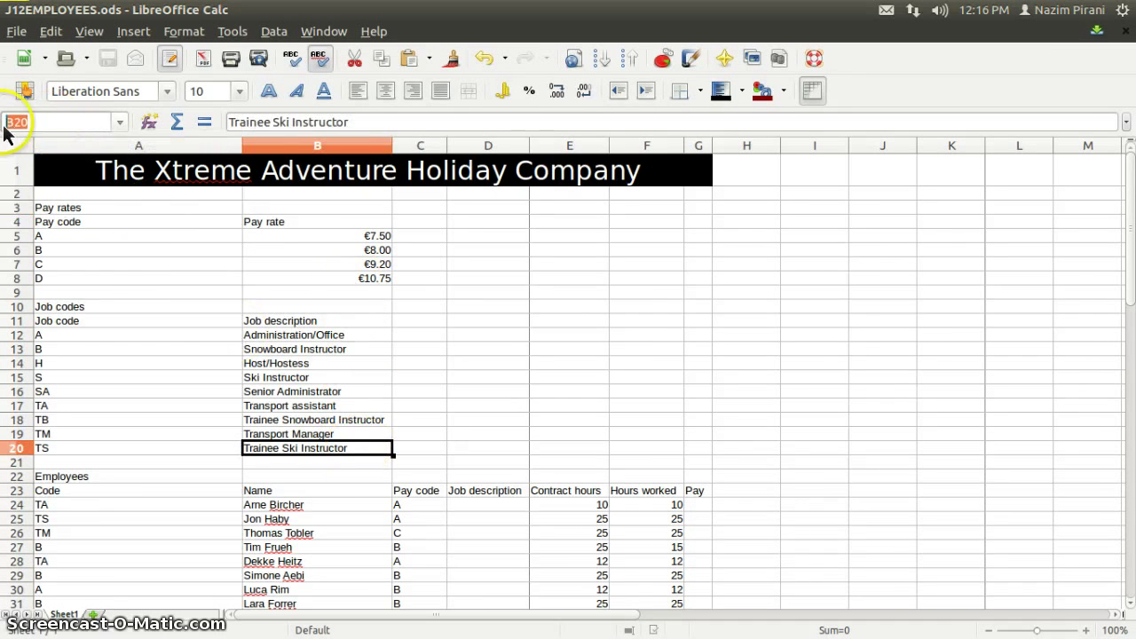
click(92, 213)
drag(92, 213, 294, 446)
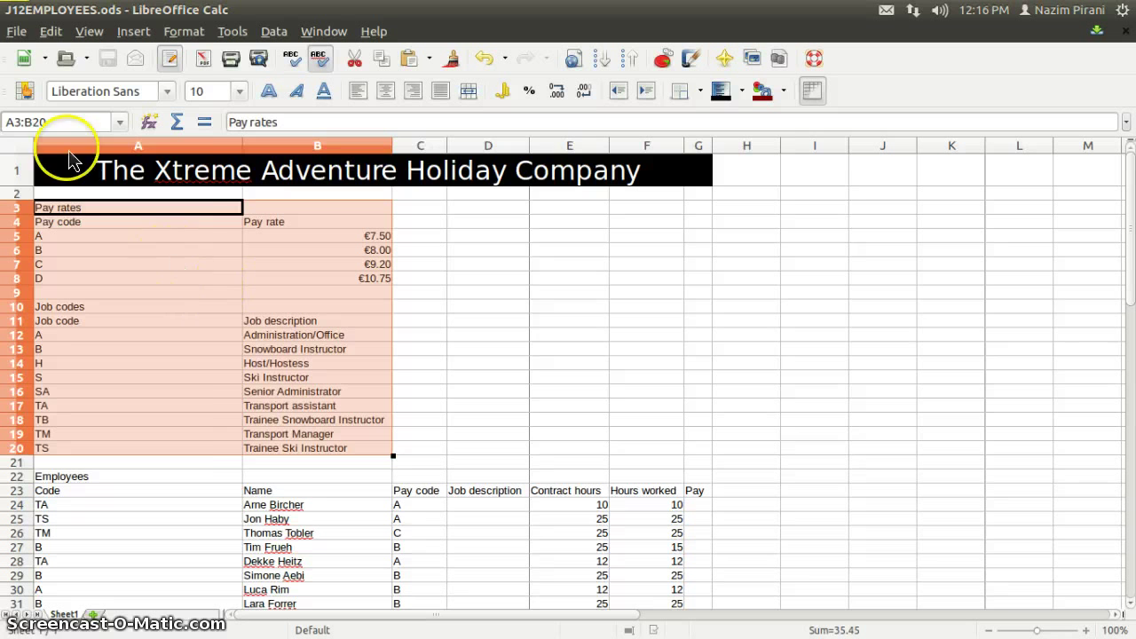
Print one copy of only the selected cells on the Generic Printer, comparing the preview with the selected sheets option first.
click(16, 31)
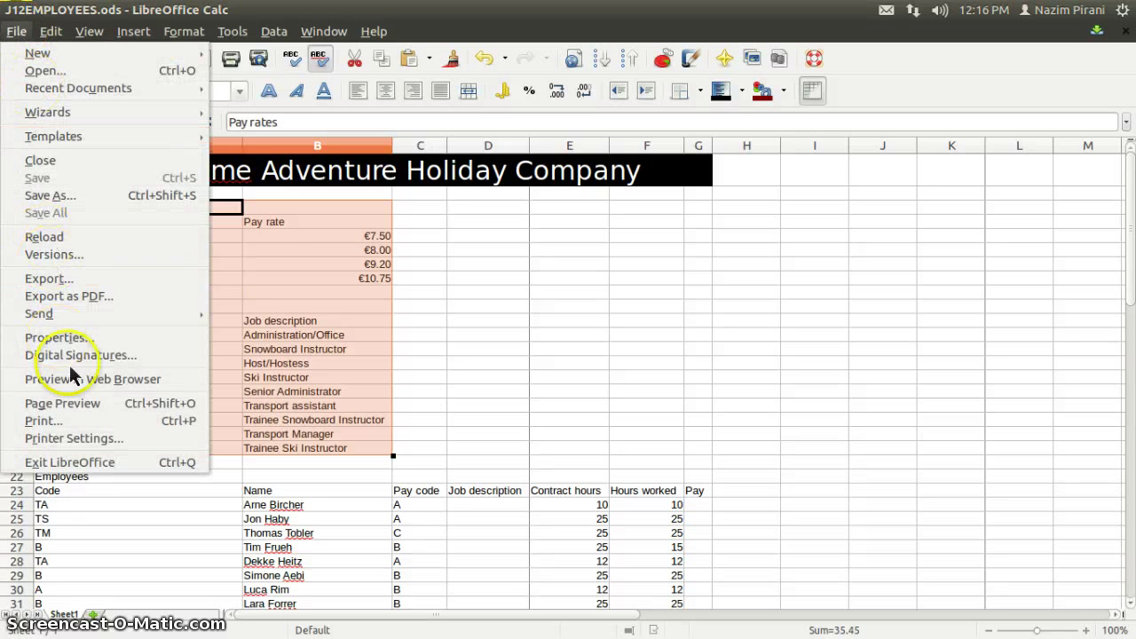
click(57, 423)
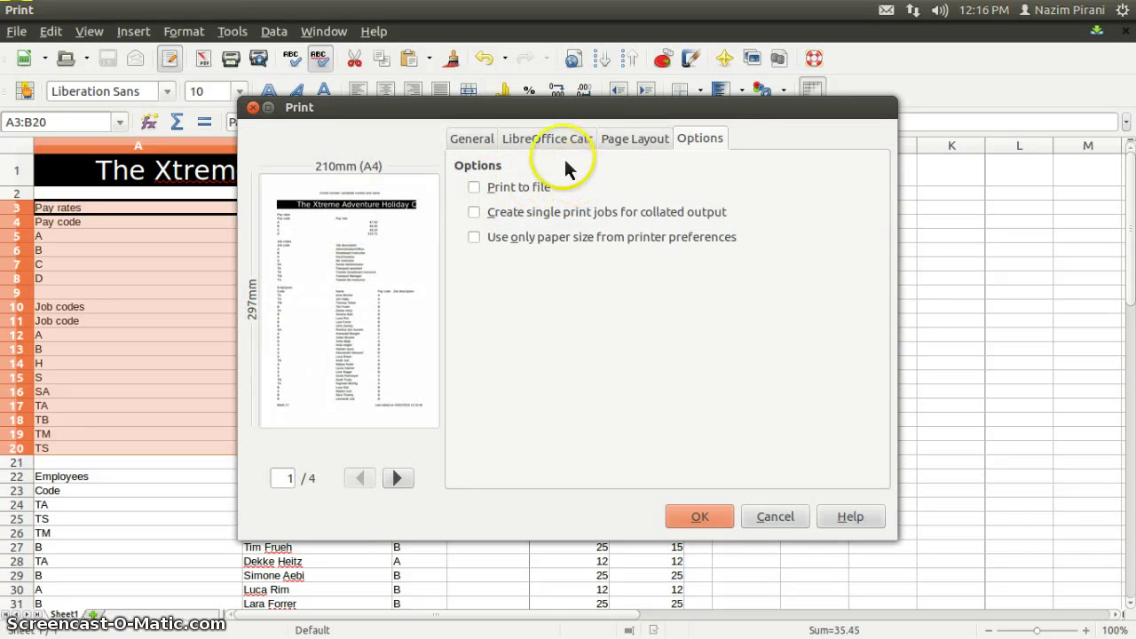
click(470, 142)
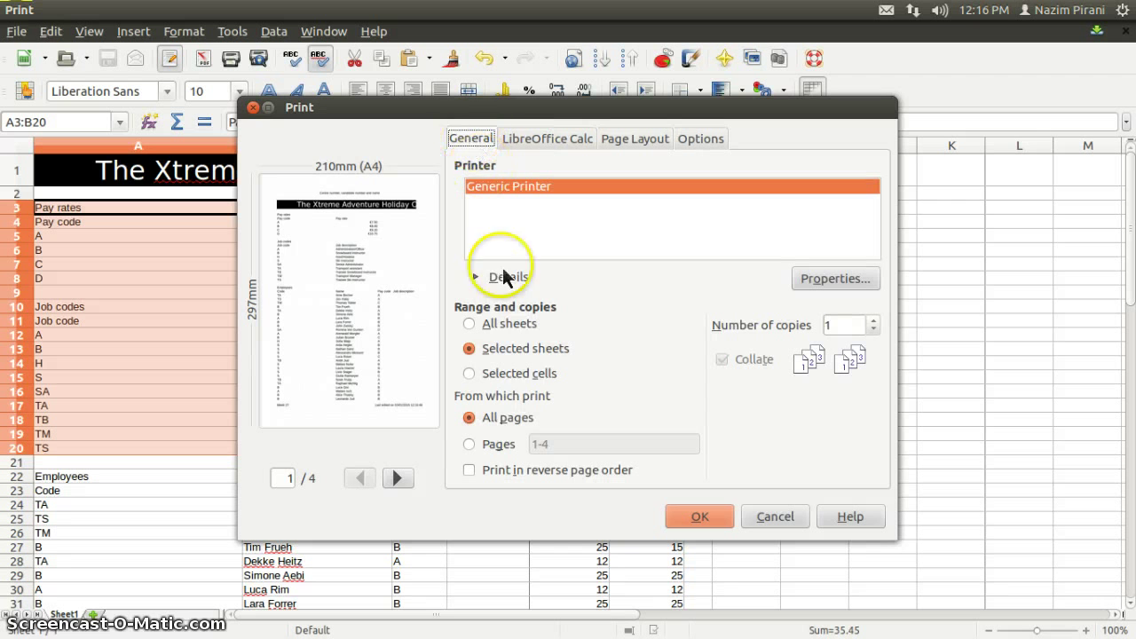
click(504, 380)
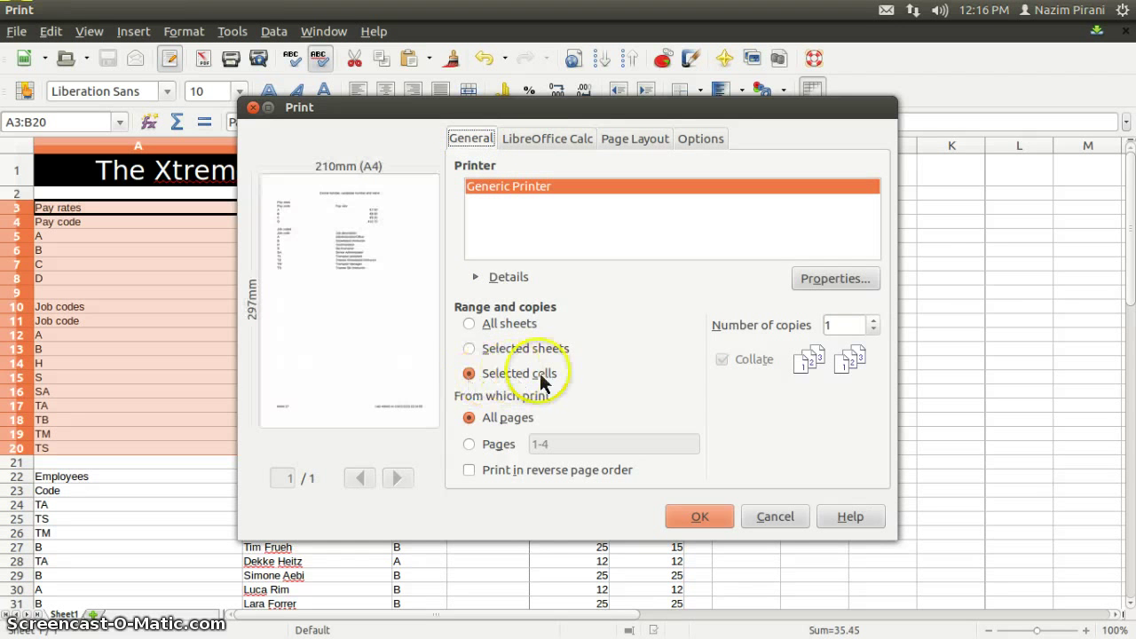
click(469, 349)
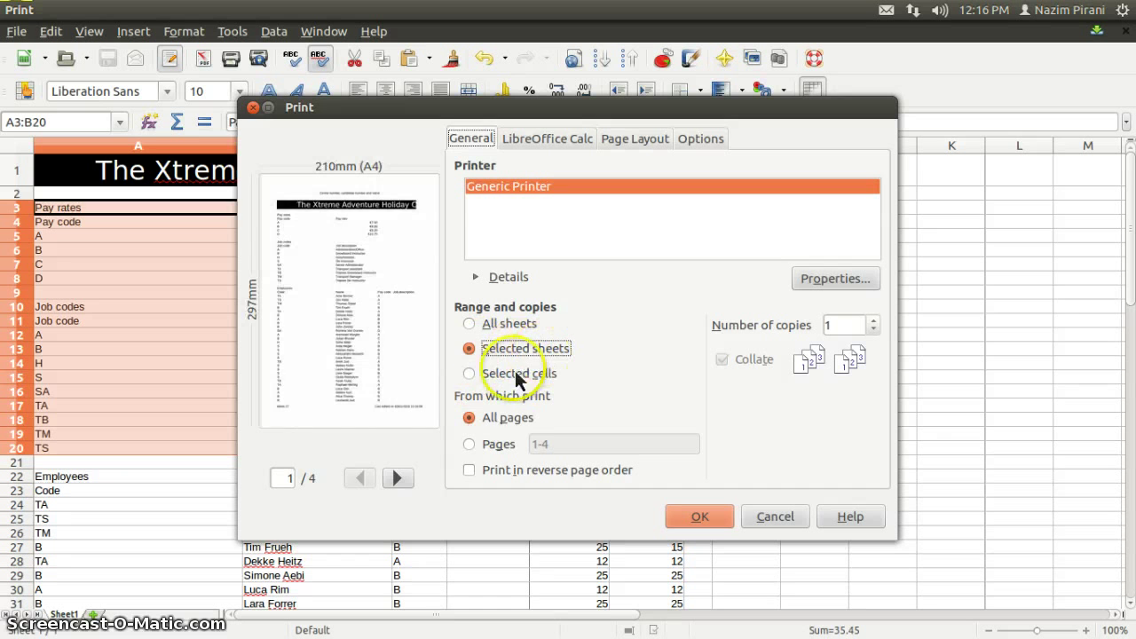
click(471, 376)
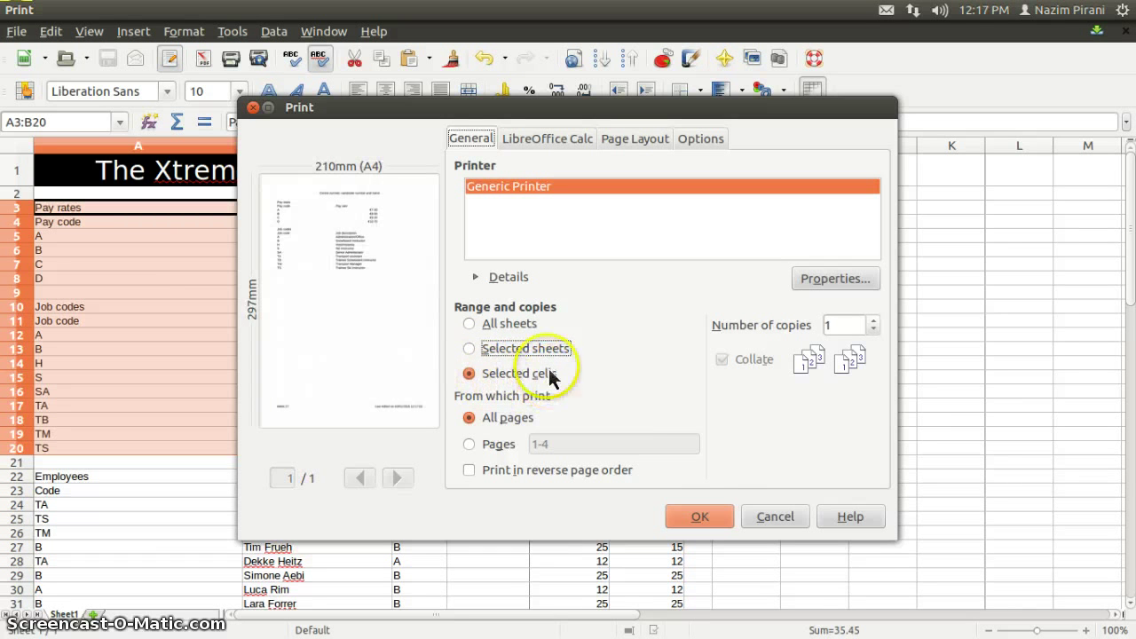
click(700, 517)
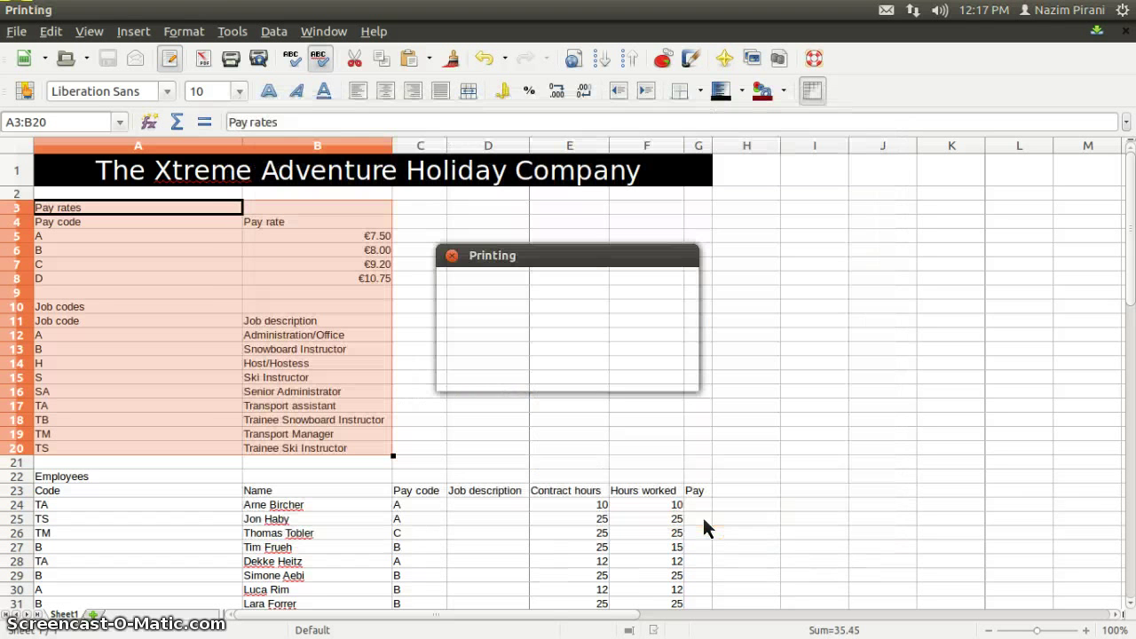